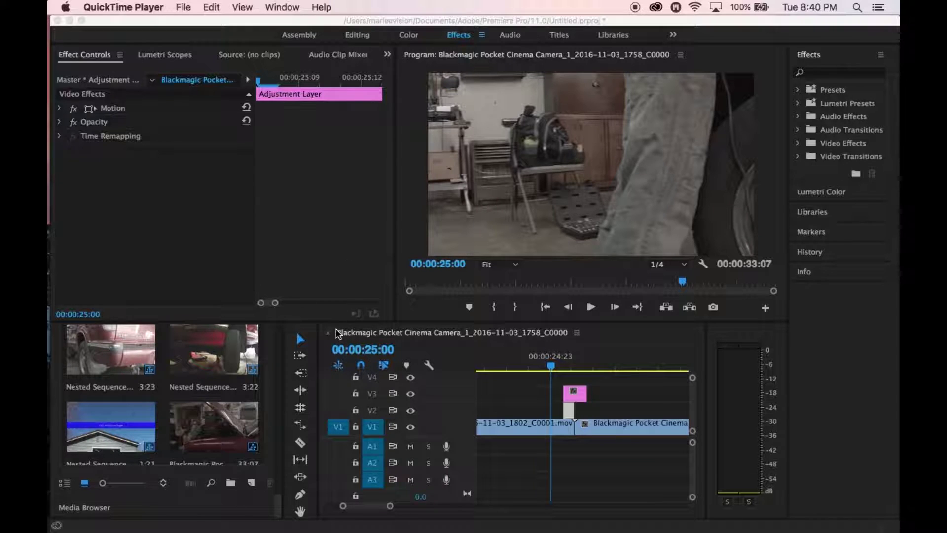
Create a 1920×1080 adjustment layer from the project bin's New Item menu
left_click(252, 485)
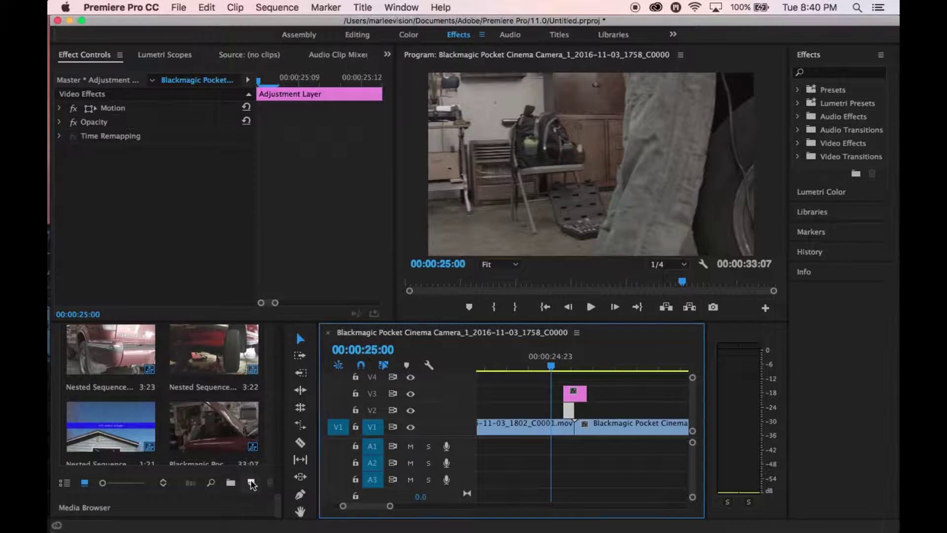
left_click(252, 484)
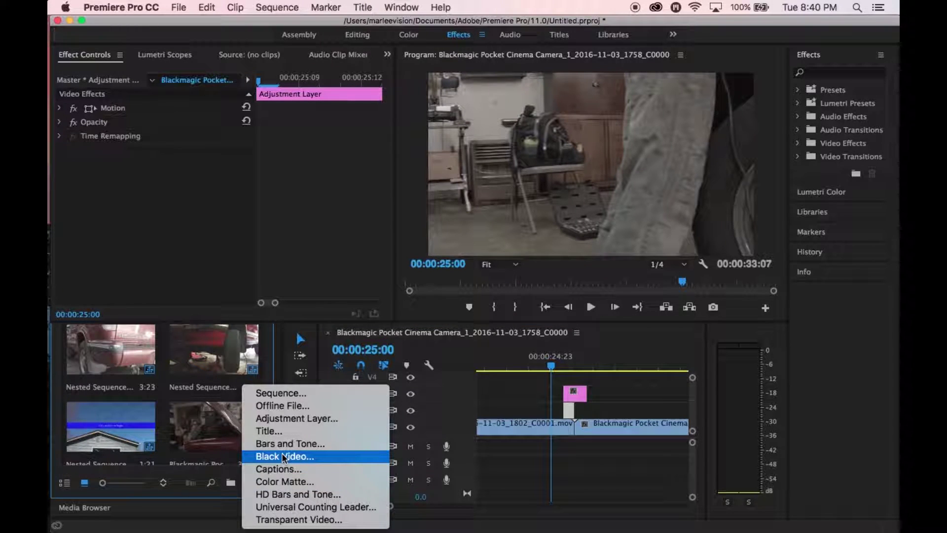
left_click(291, 418)
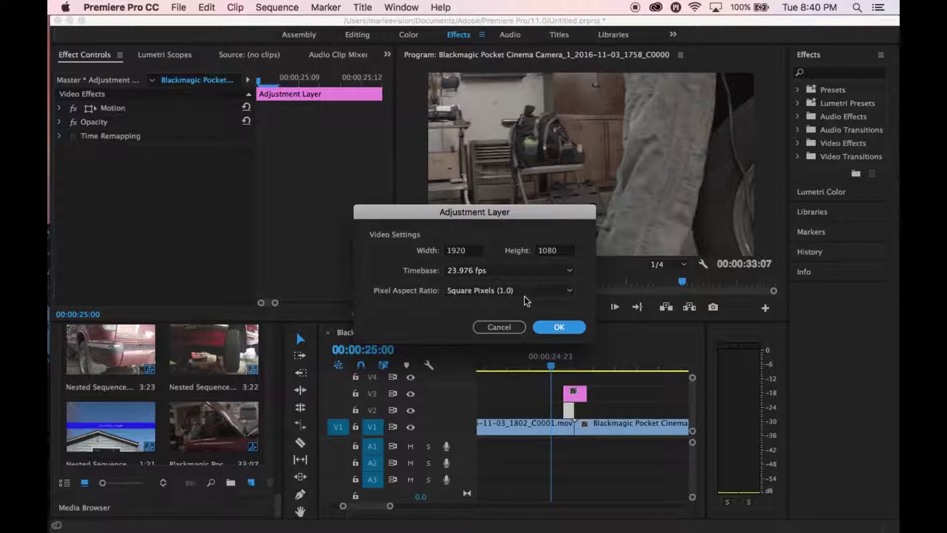
left_click(558, 327)
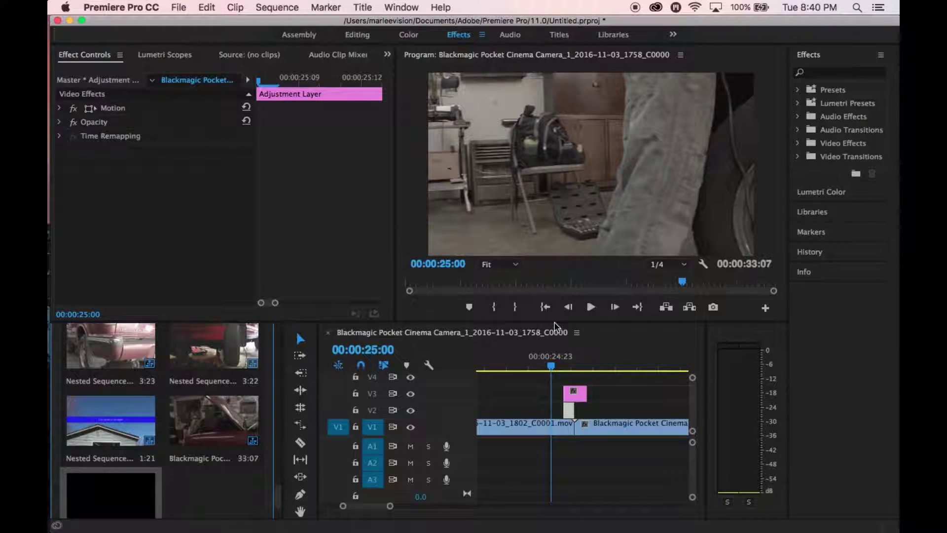
Create a second 1920×1080 adjustment layer via File > New > Adjustment Layer
scroll(222, 452, "down", 2)
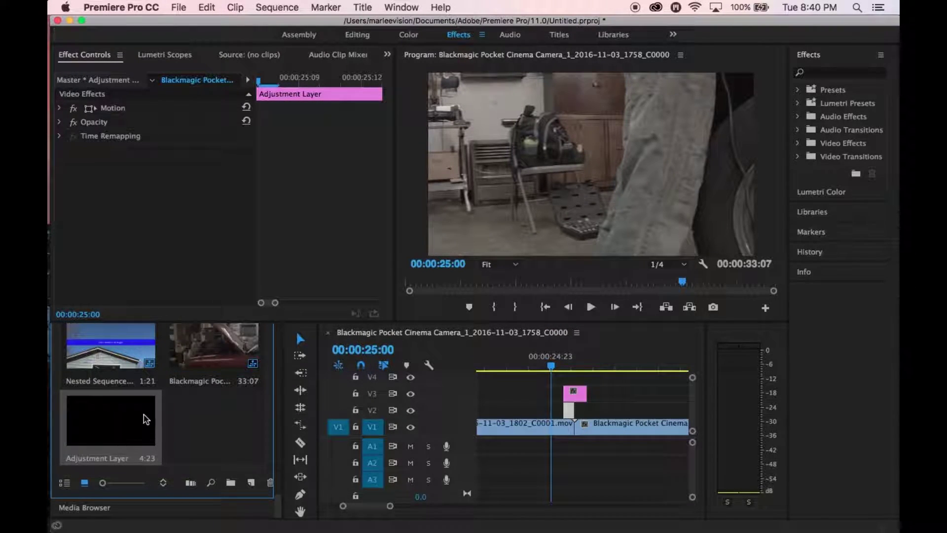
left_click(182, 8)
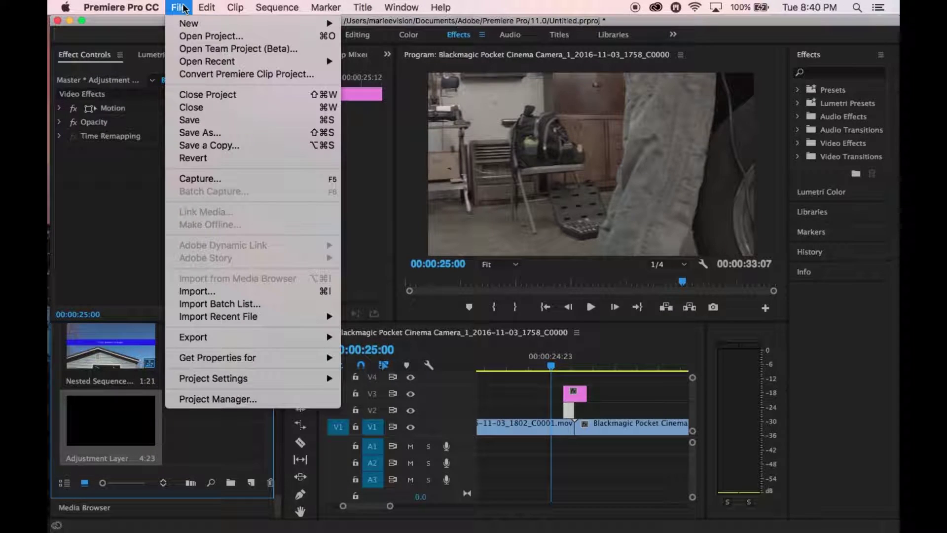
mouse_move(195, 24)
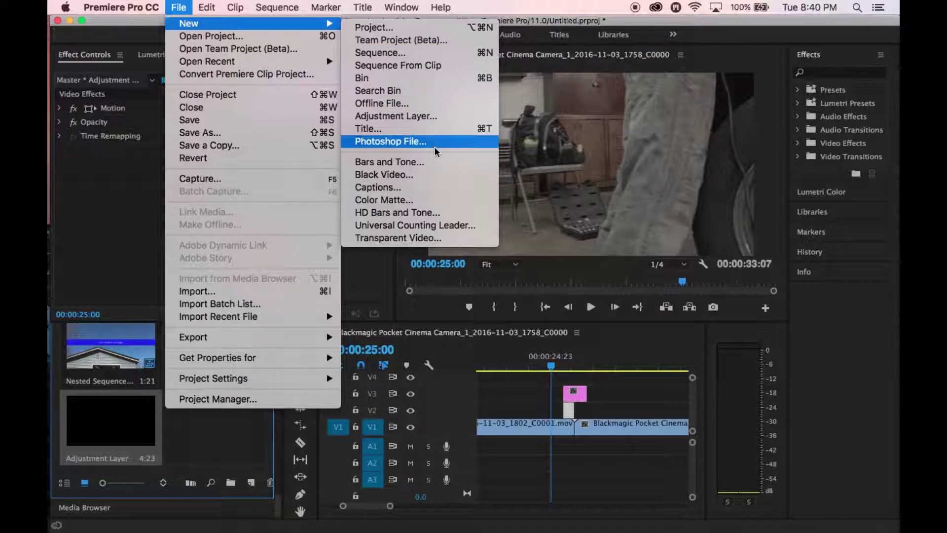
left_click(416, 117)
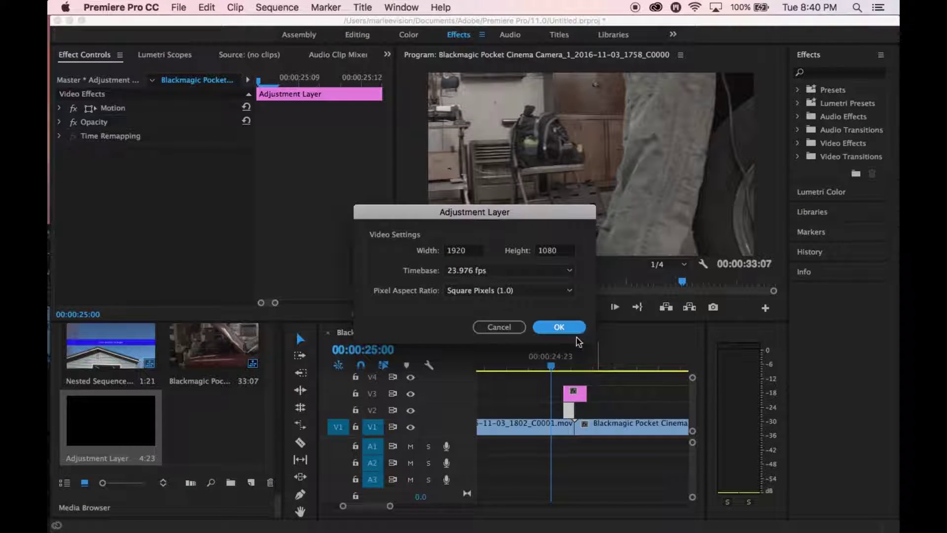
left_click(563, 328)
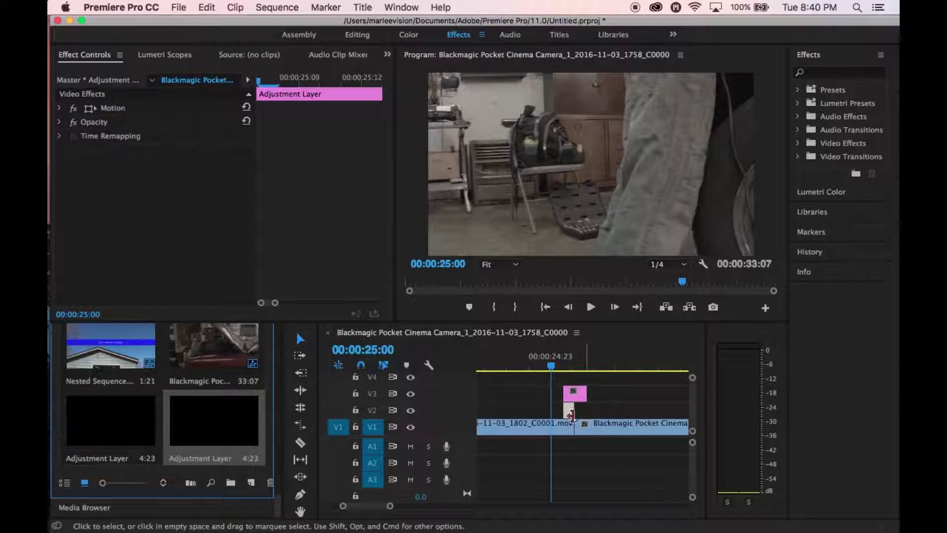
Apply the Replicate effect to the adjustment clip on V3
scroll(571, 414, "right", 2)
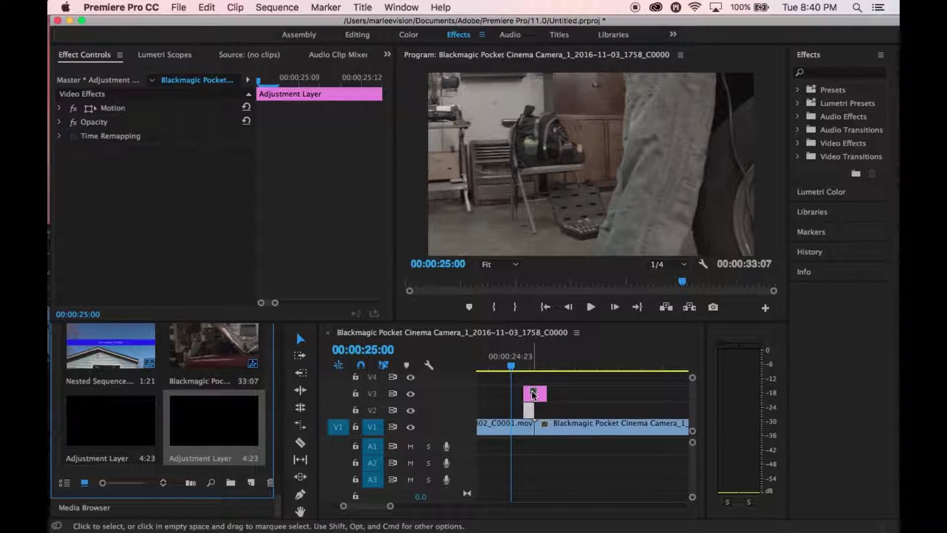
left_click(533, 393)
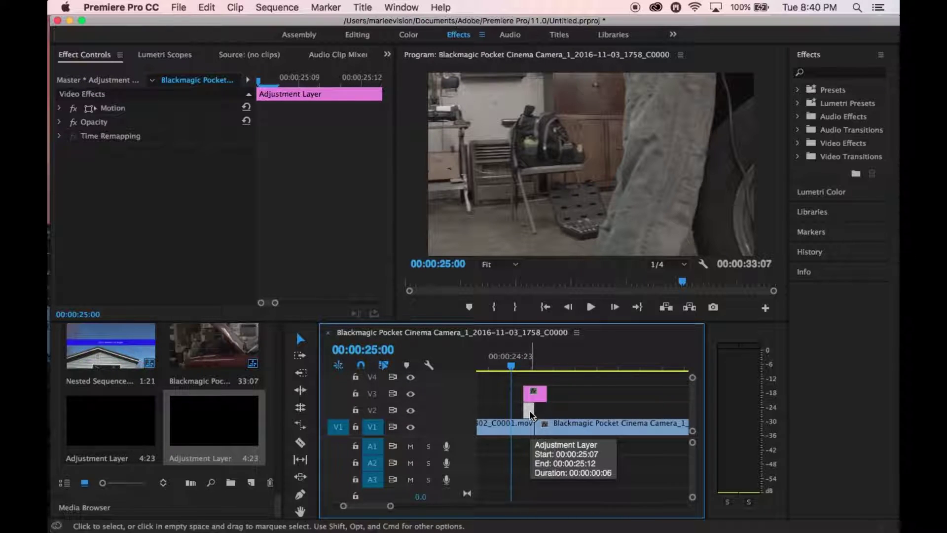
left_click(832, 73)
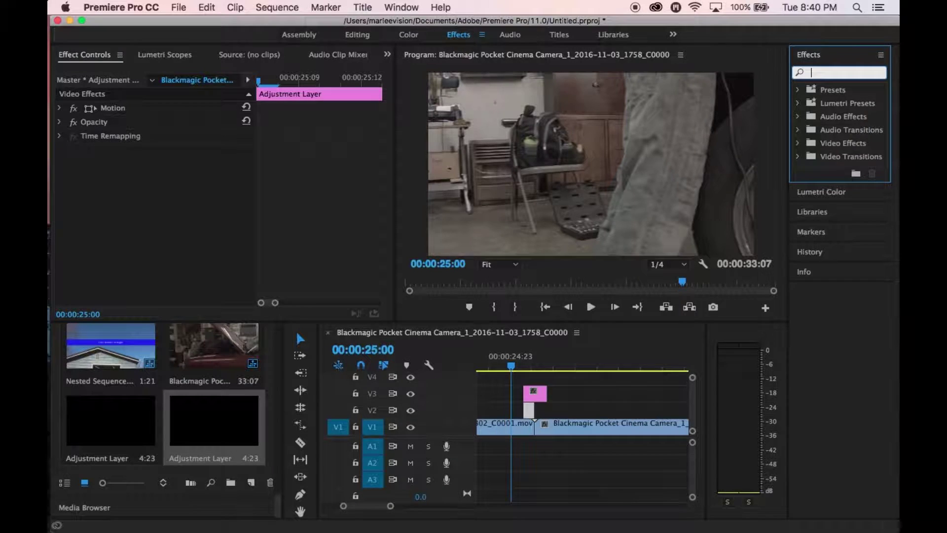
type("rep")
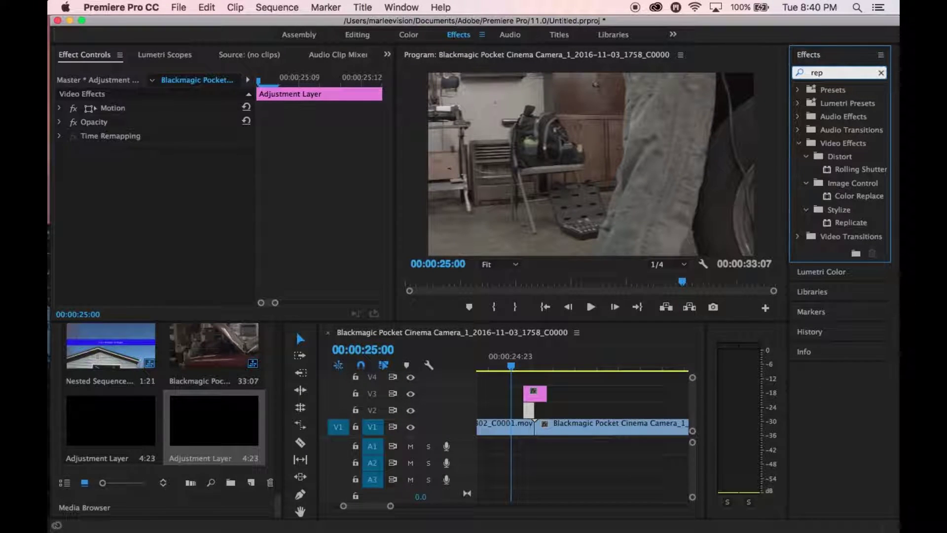
type("l")
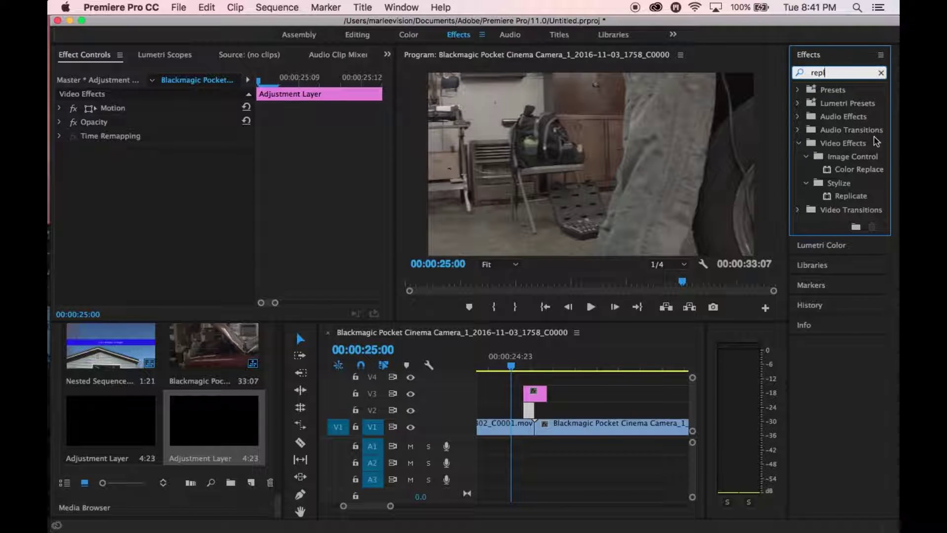
left_click(843, 197)
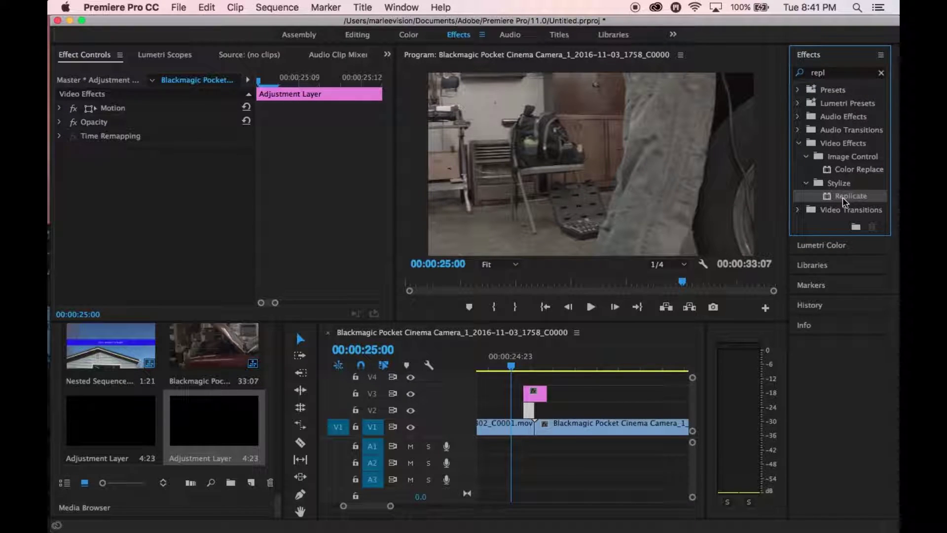
left_click_drag(841, 197, 532, 400)
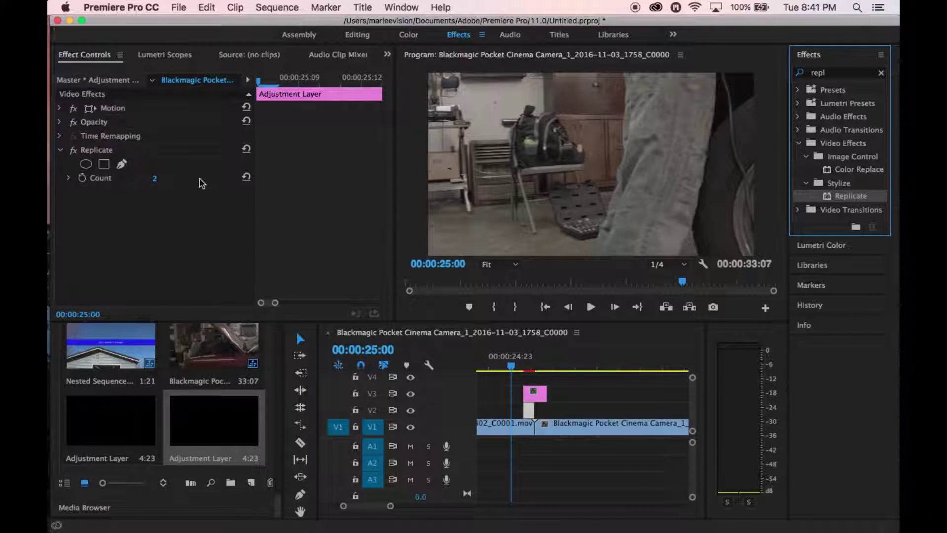
Set Replicate's Count to 3 for a 3×3 grid and clear the effects search
left_click(526, 369)
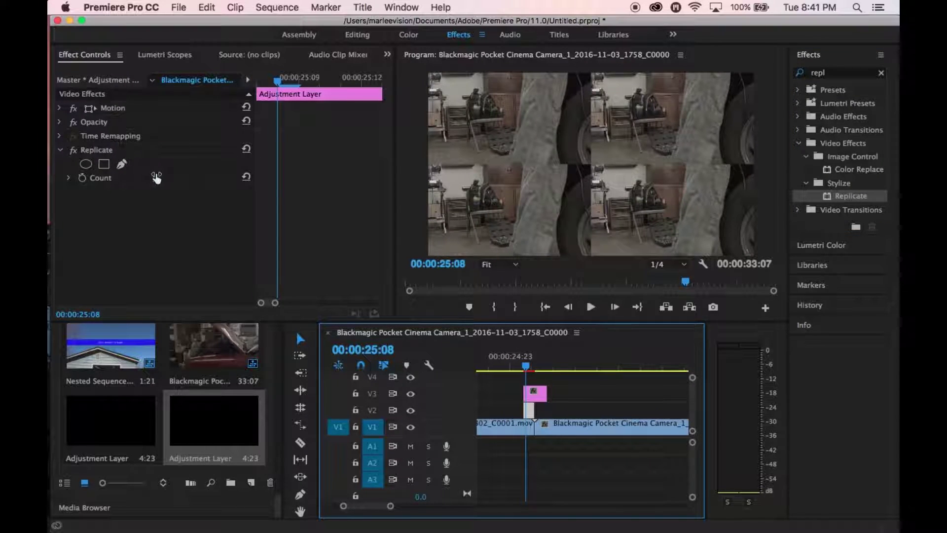
left_click(156, 178)
type("3")
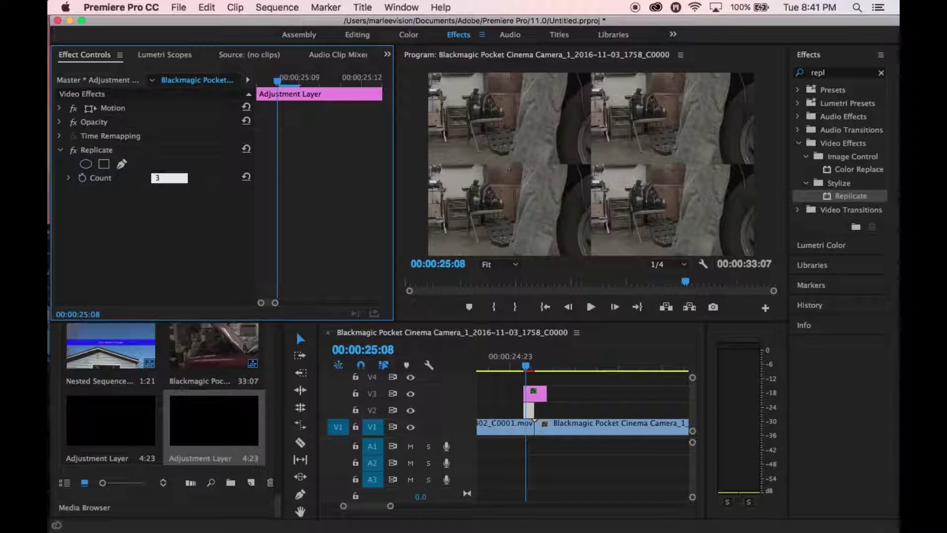
key("Return")
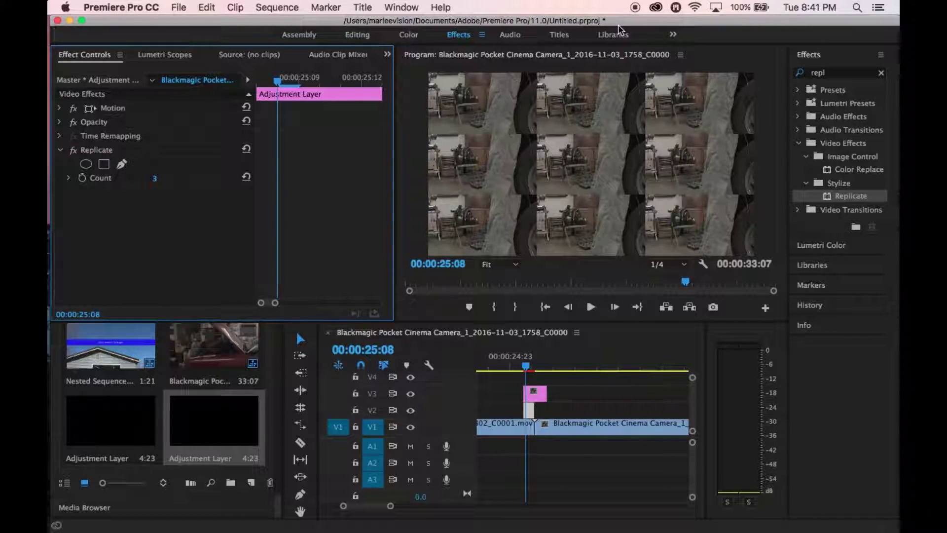
left_click(881, 72)
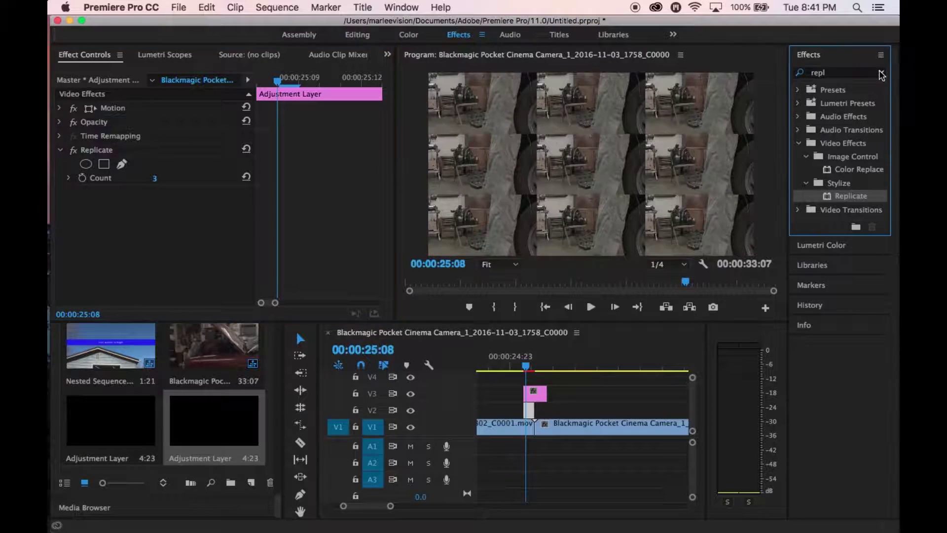
Apply the Mirror effect to the adjustment clip
left_click(853, 73)
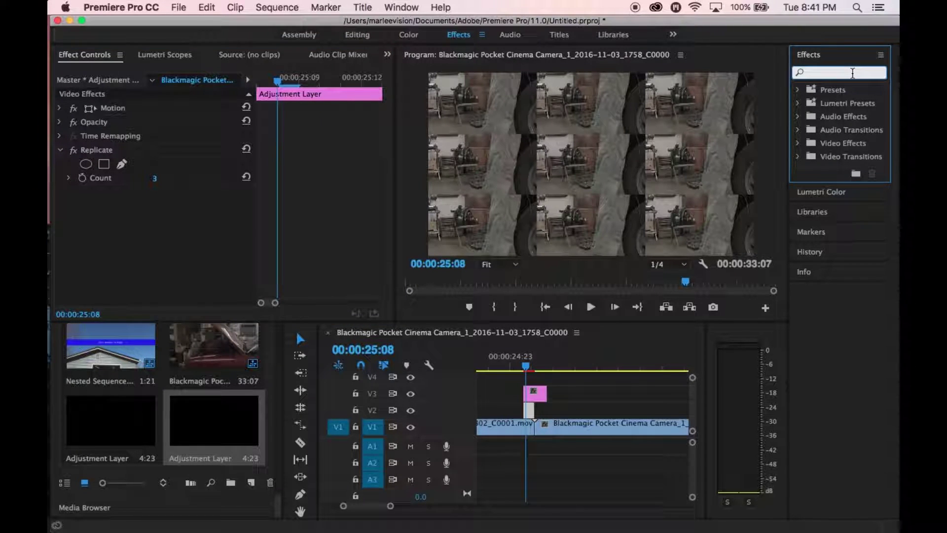
type("mirr")
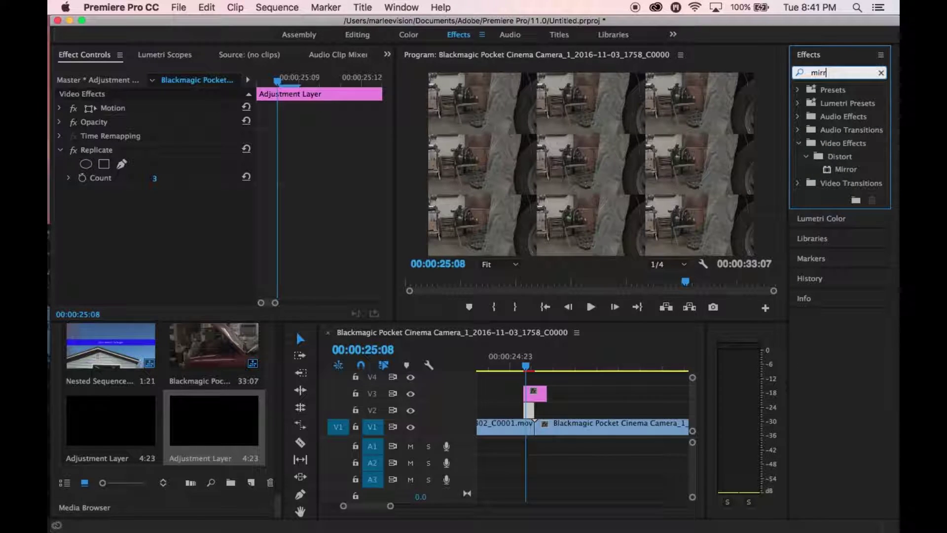
left_click(853, 171)
left_click_drag(853, 171, 529, 410)
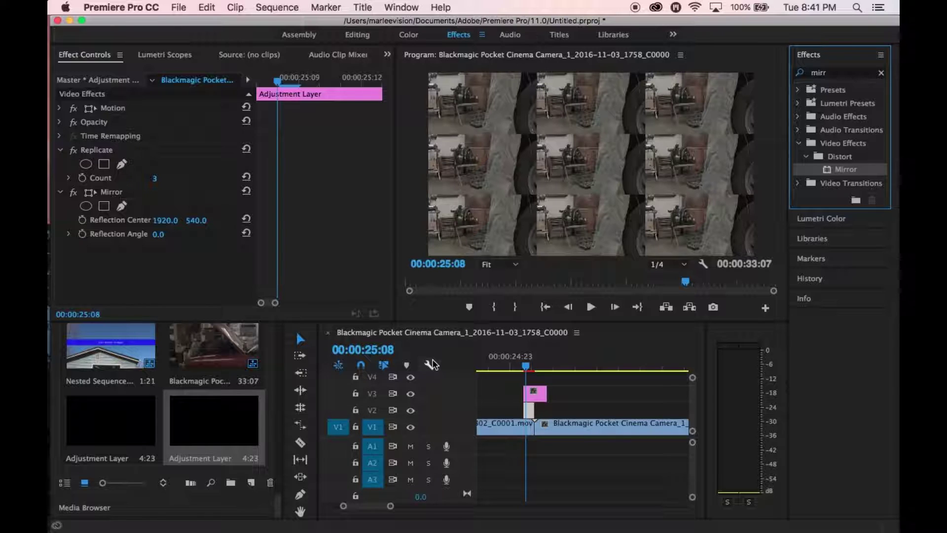
Set the Mirror's Reflection Center X to 1280
left_click(166, 218)
type("1")
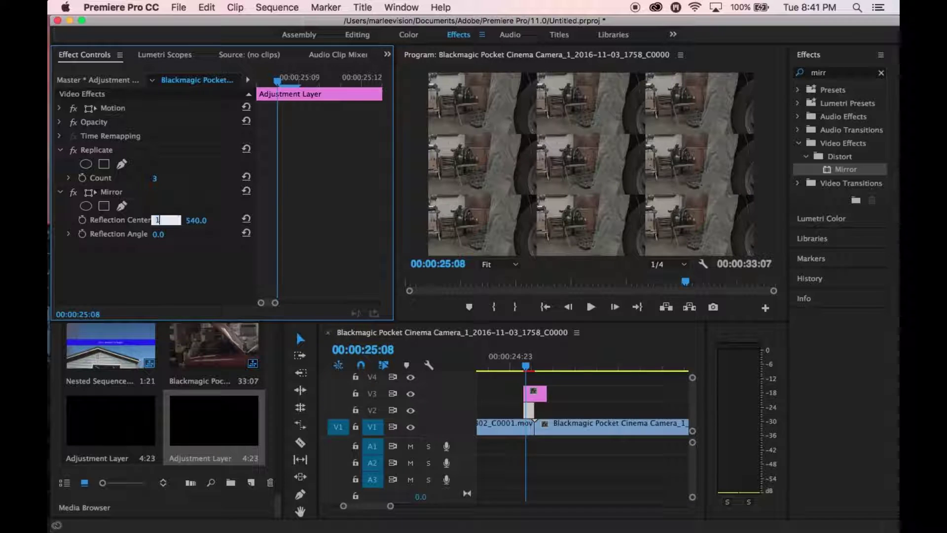
type("280")
key("Return")
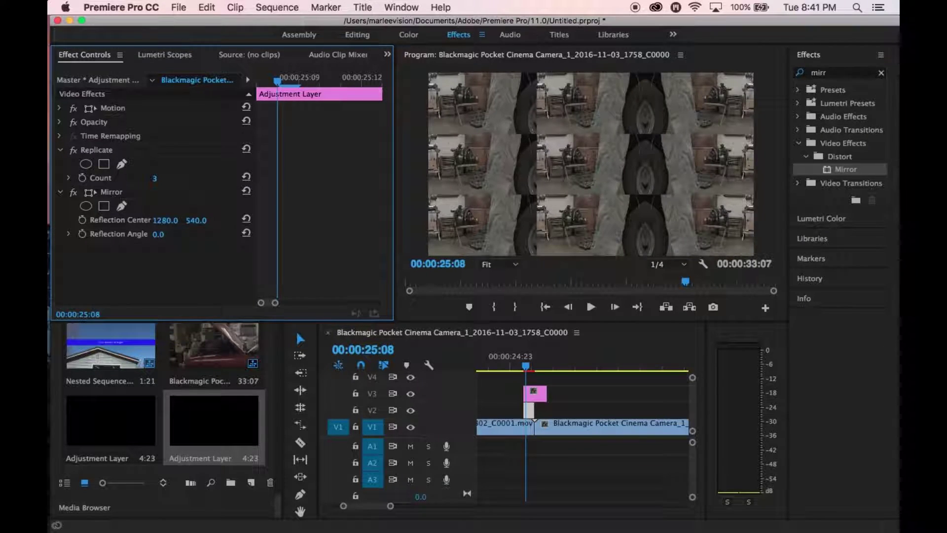
left_click(842, 169)
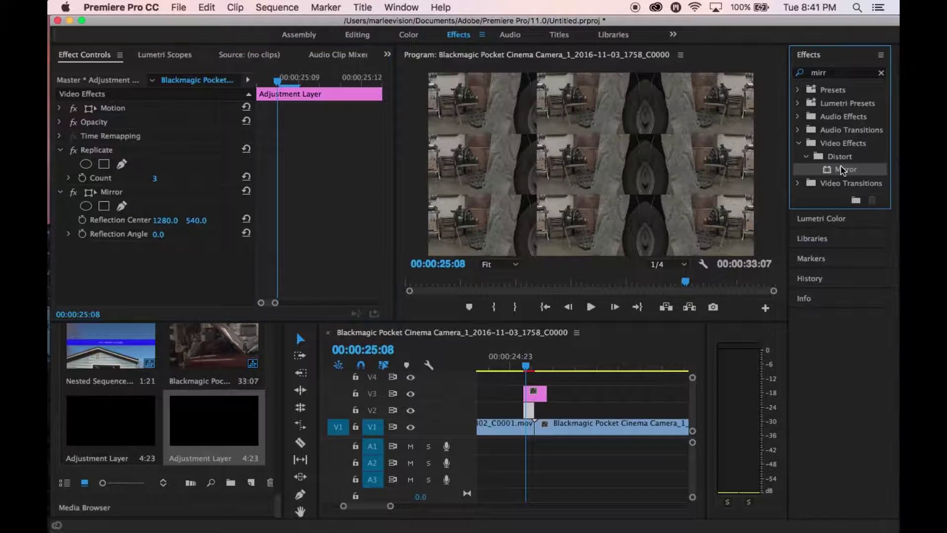
Add a second Mirror with a 90° reflection angle and Reflection Center Y of 719
left_click_drag(842, 171, 536, 399)
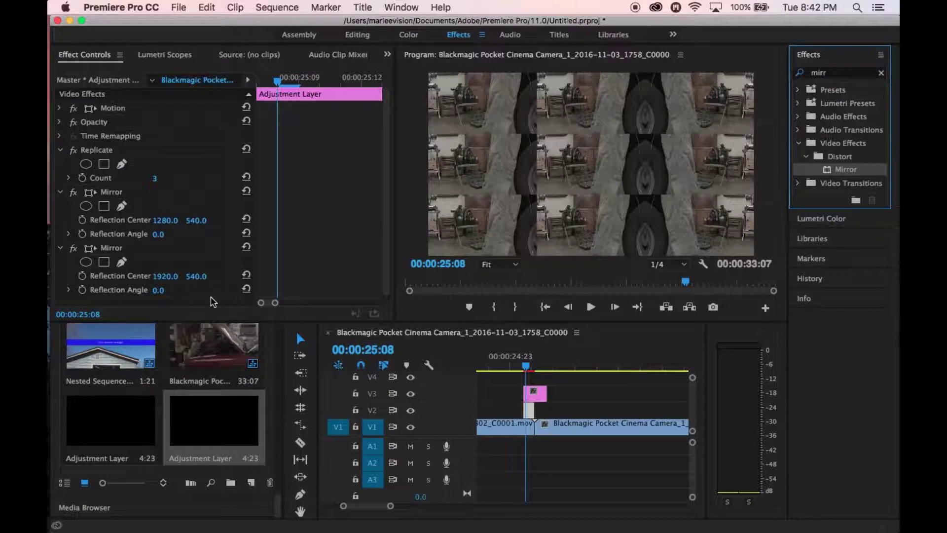
left_click(172, 289)
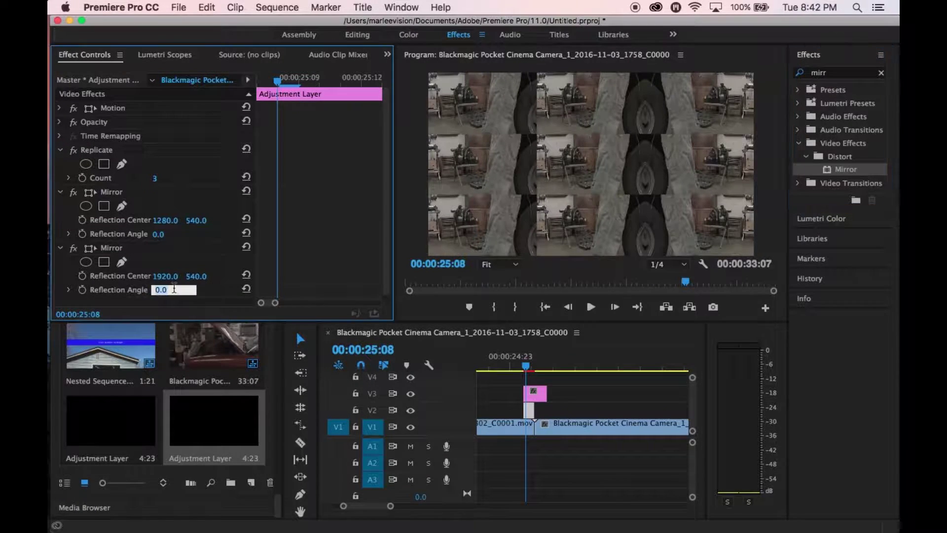
type("90")
key("Return")
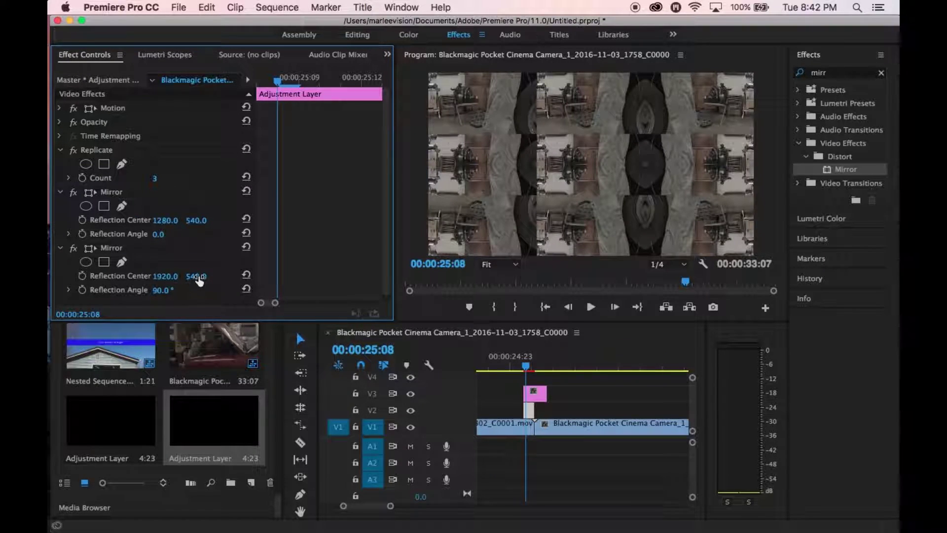
left_click(198, 278)
type("719")
key("Return")
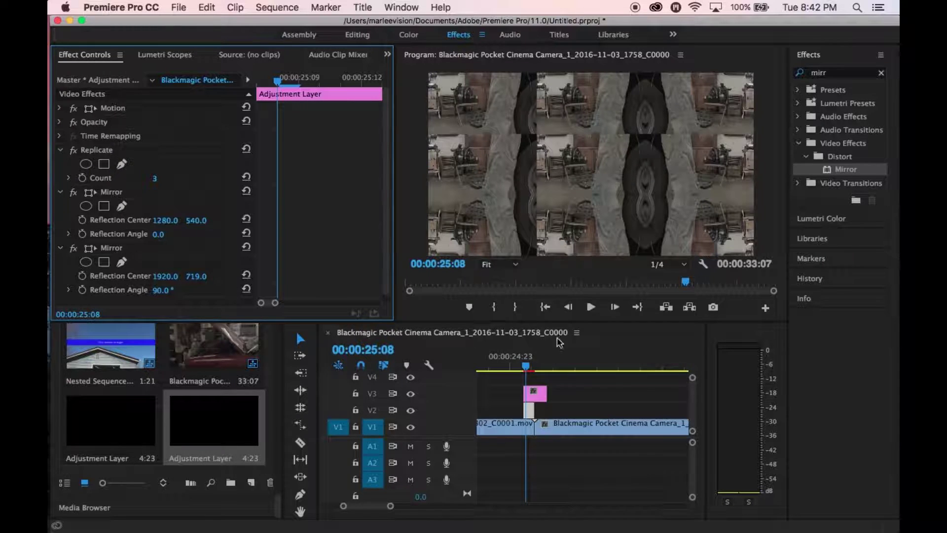
Add a third Mirror with a -90° reflection angle and Reflection Center Y of 360
left_click_drag(855, 173, 533, 414)
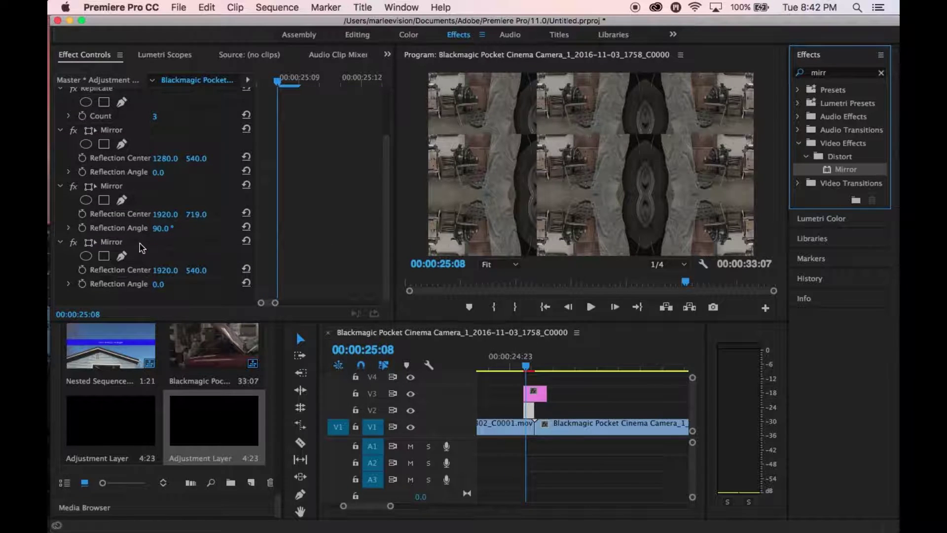
left_click(158, 283)
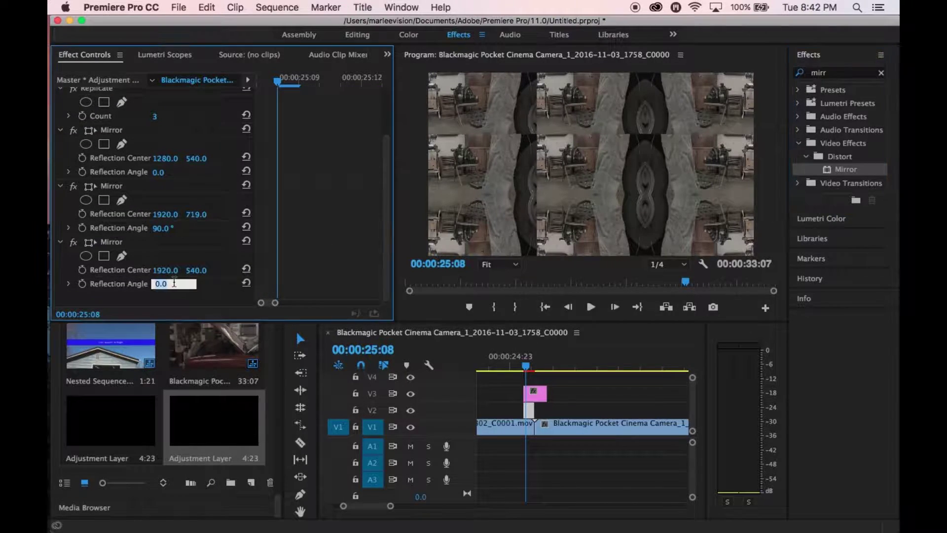
type("-90")
key("Return")
left_click(199, 270)
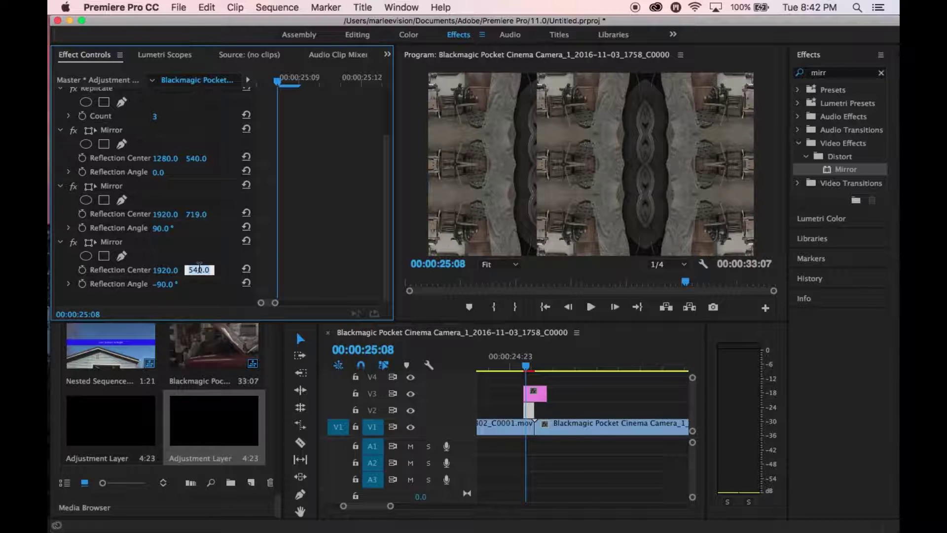
type("360")
key("Return")
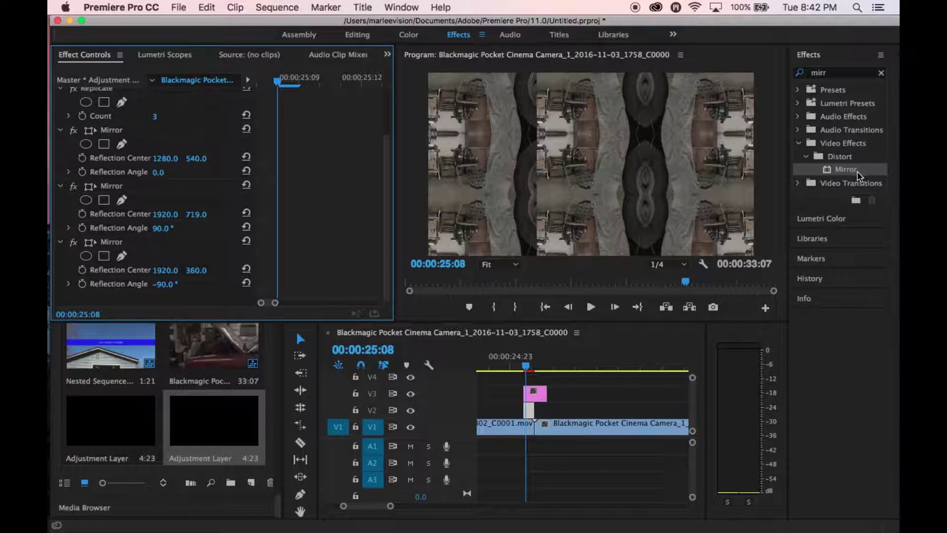
Add a fourth Mirror with a 180° reflection angle and Reflection Center X of 640
left_click_drag(858, 173, 531, 415)
scroll(173, 259, "down", 3)
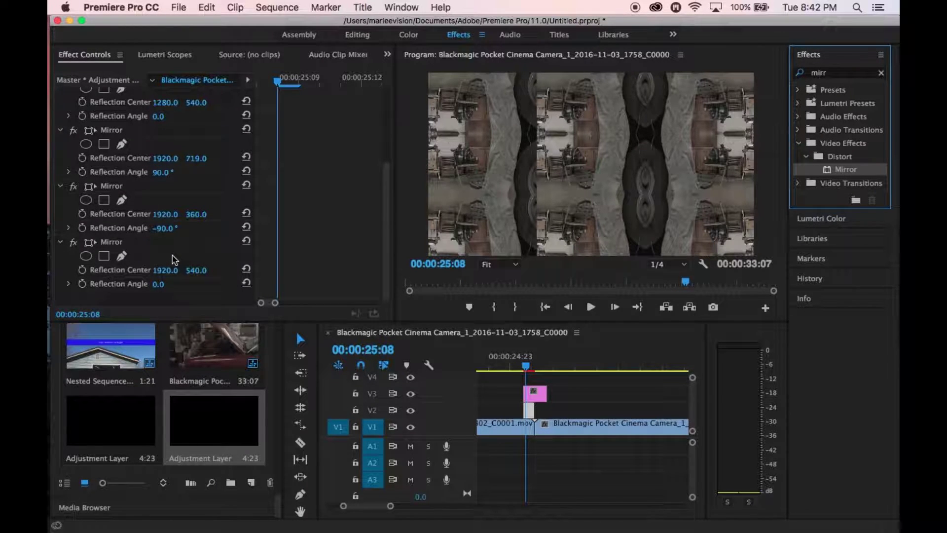
left_click(158, 285)
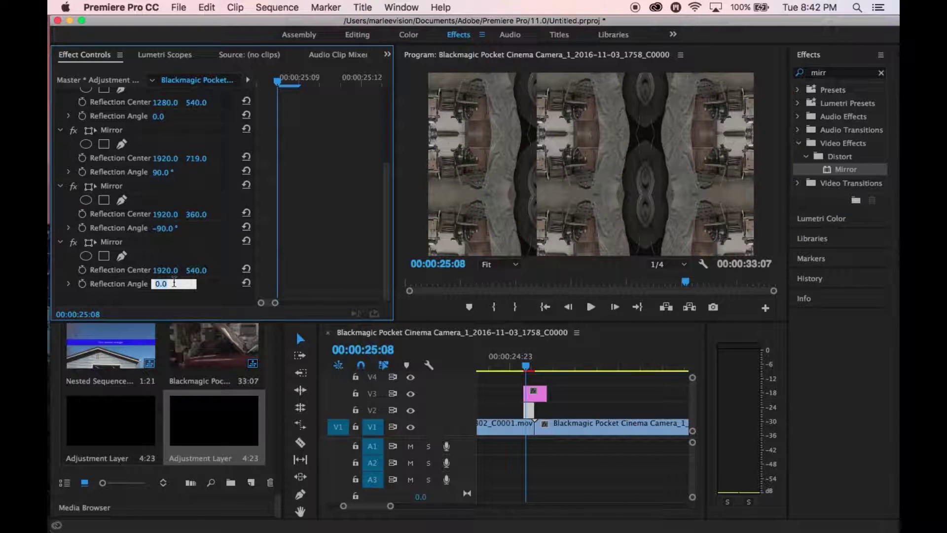
type("180")
key("Return")
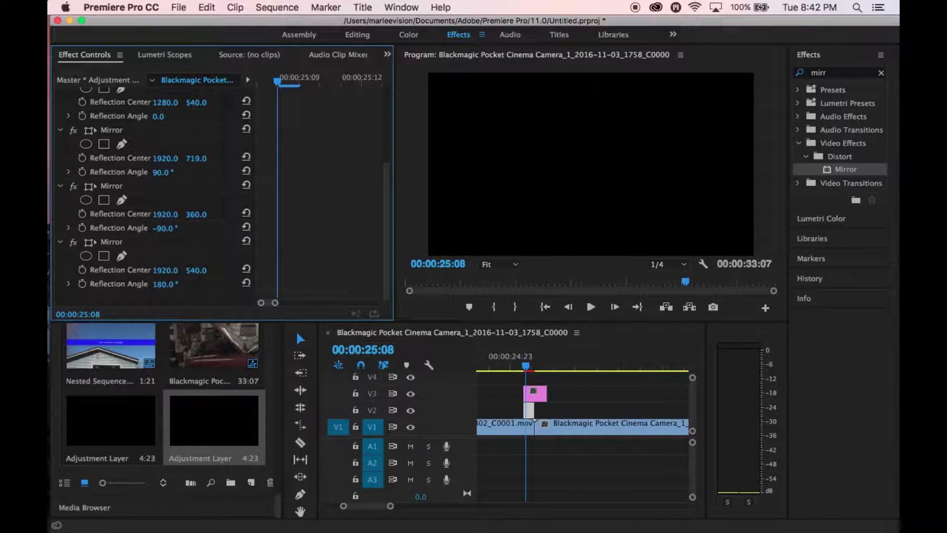
left_click(166, 270)
type("640")
key("Return")
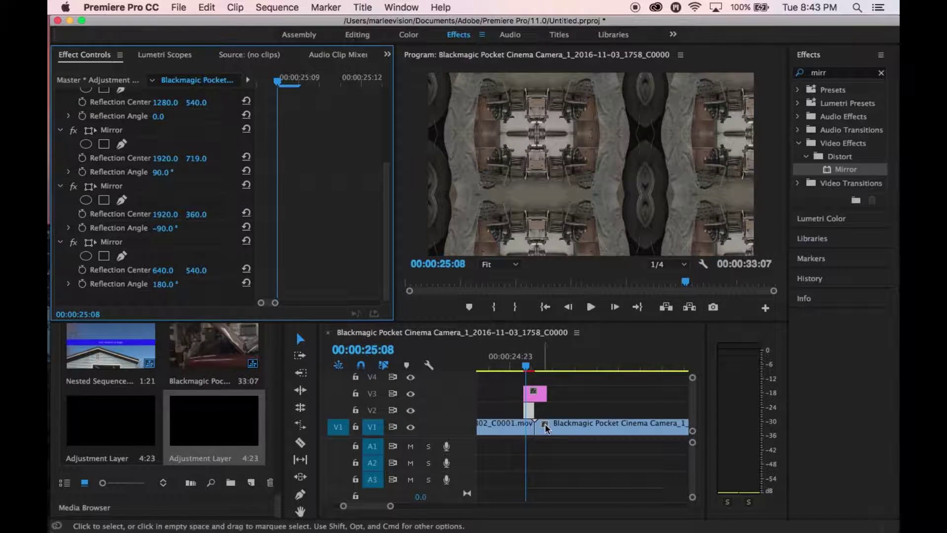
Apply the Transform effect to the V3 adjustment clip
left_click(538, 392)
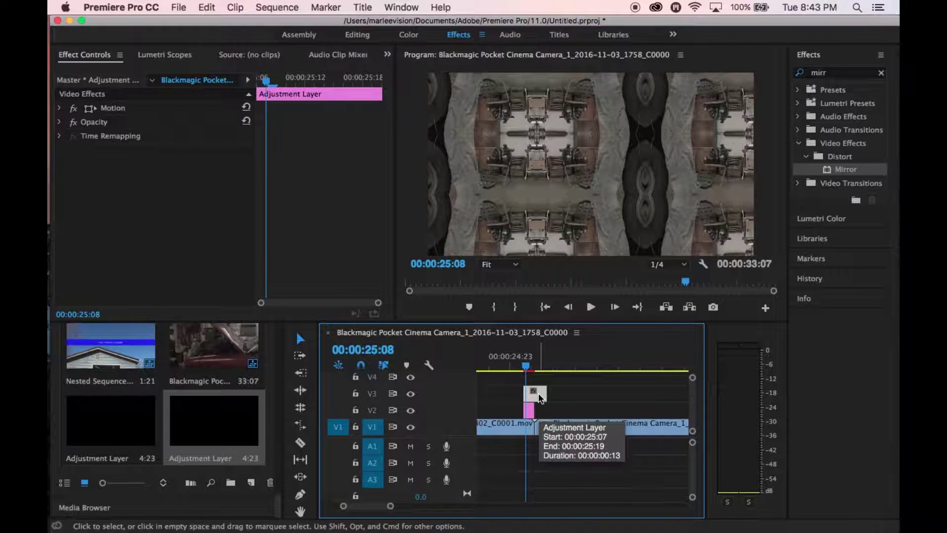
left_click(882, 73)
left_click(863, 72)
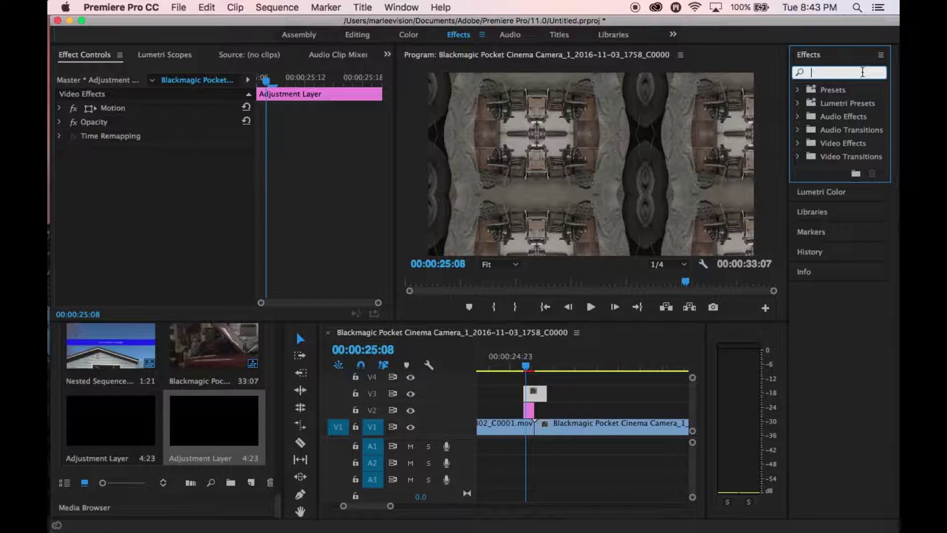
type("transf")
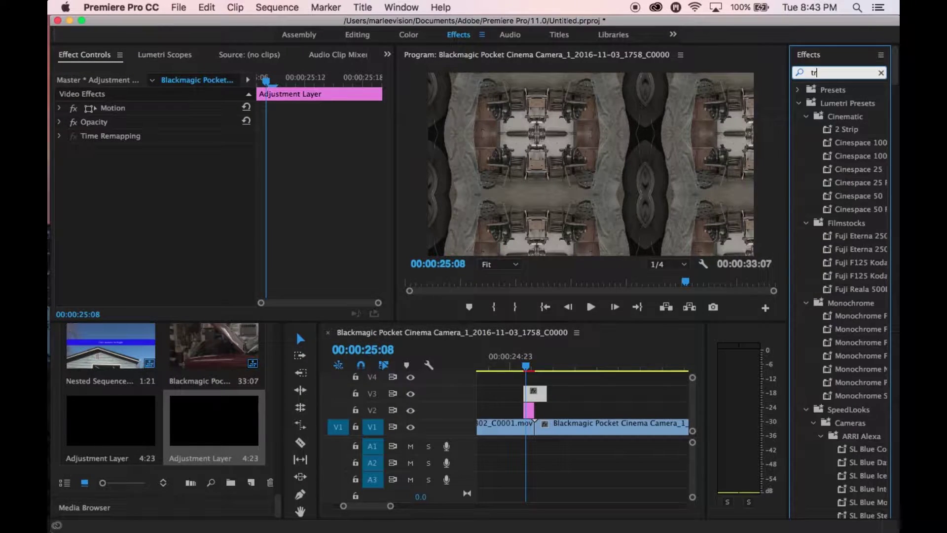
left_click(852, 171)
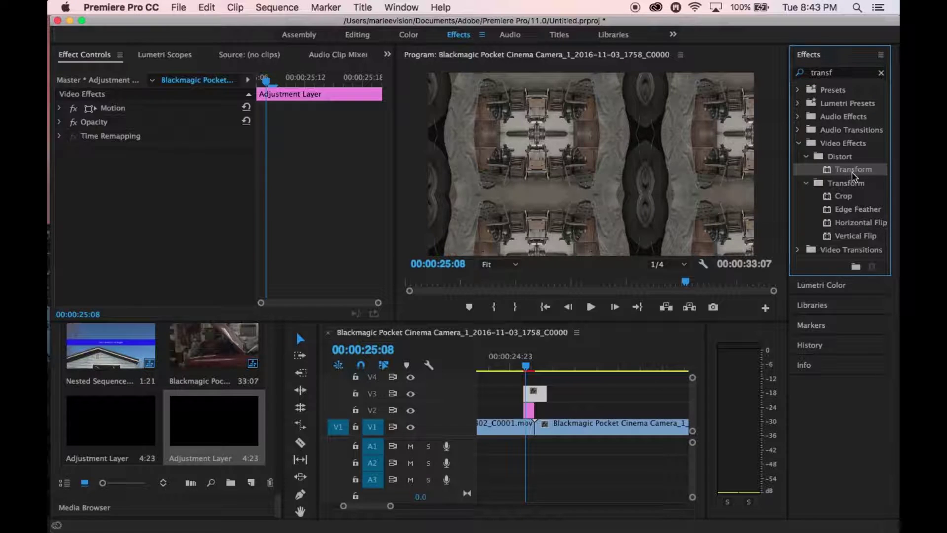
left_click_drag(852, 172, 541, 396)
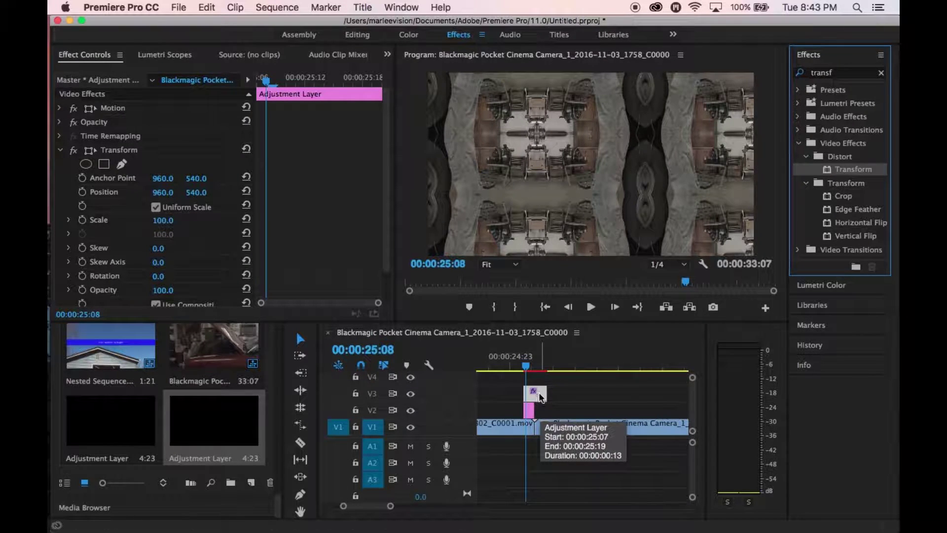
Park the playhead on the adjustment clip's first frame, 00:00:25:07
left_click(536, 396)
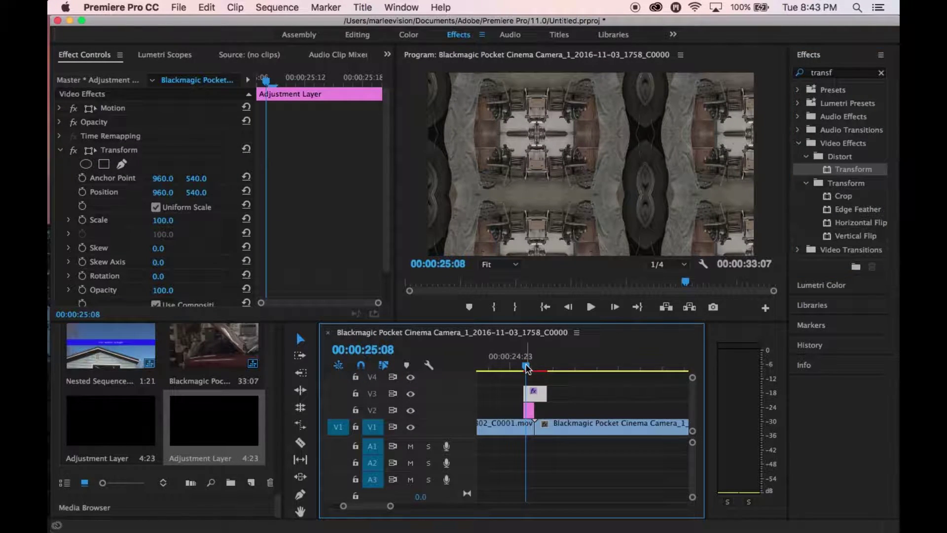
left_click(524, 371)
key("Left")
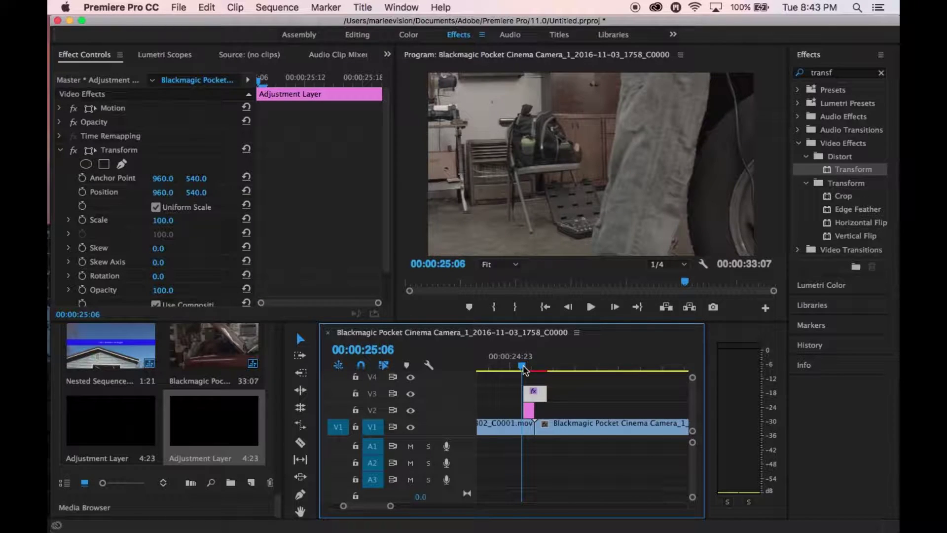
left_click_drag(525, 370, 527, 370)
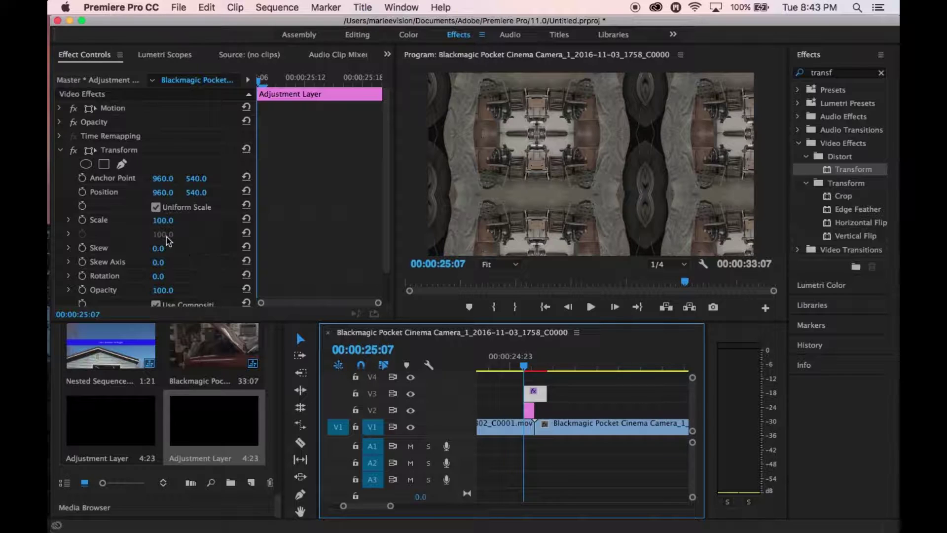
Keyframe Transform Scale at 300 on 25:07 and 100 on 25:20
left_click(86, 221)
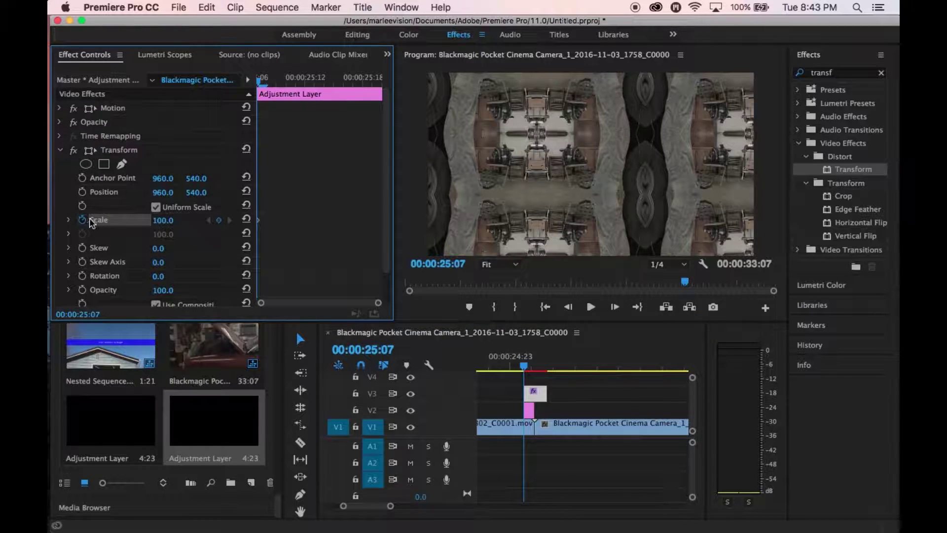
left_click(169, 218)
type("300")
key("Return")
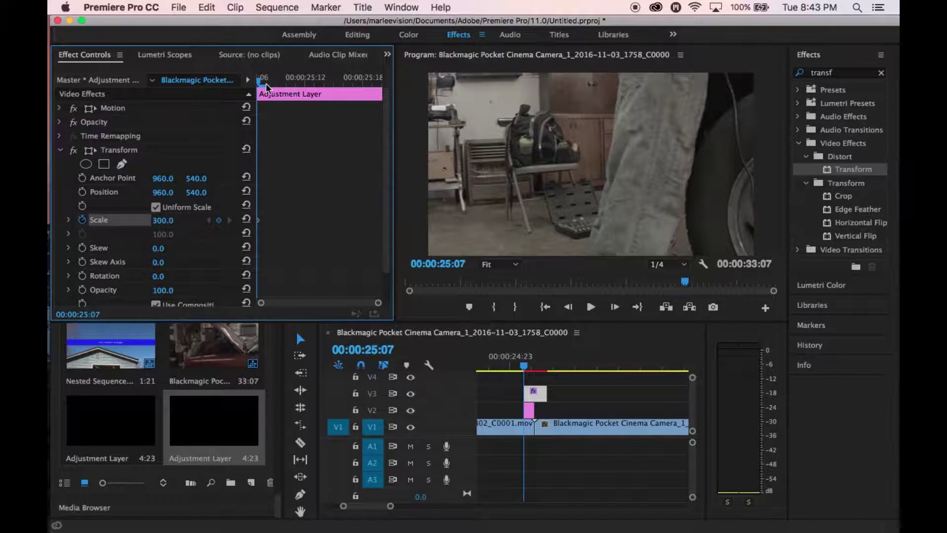
left_click_drag(262, 85, 386, 84)
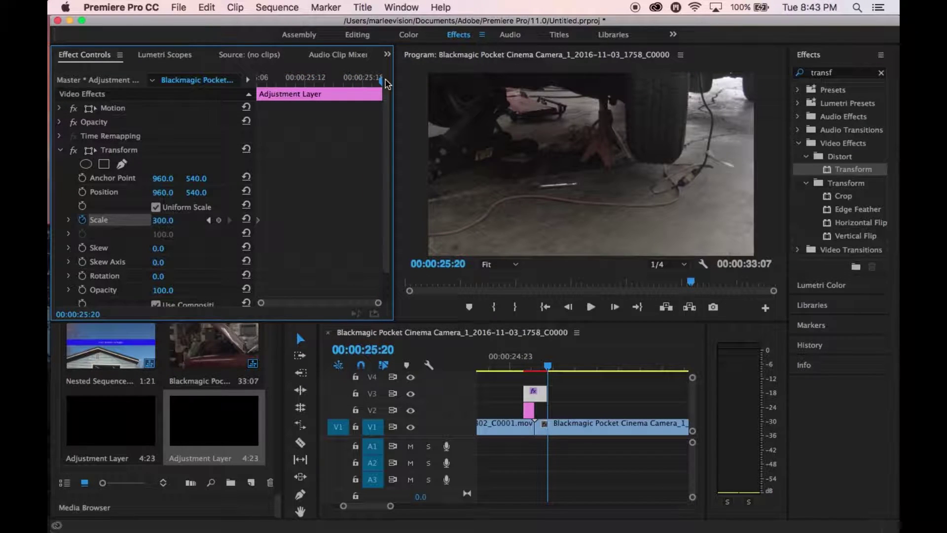
left_click(166, 221)
type("100")
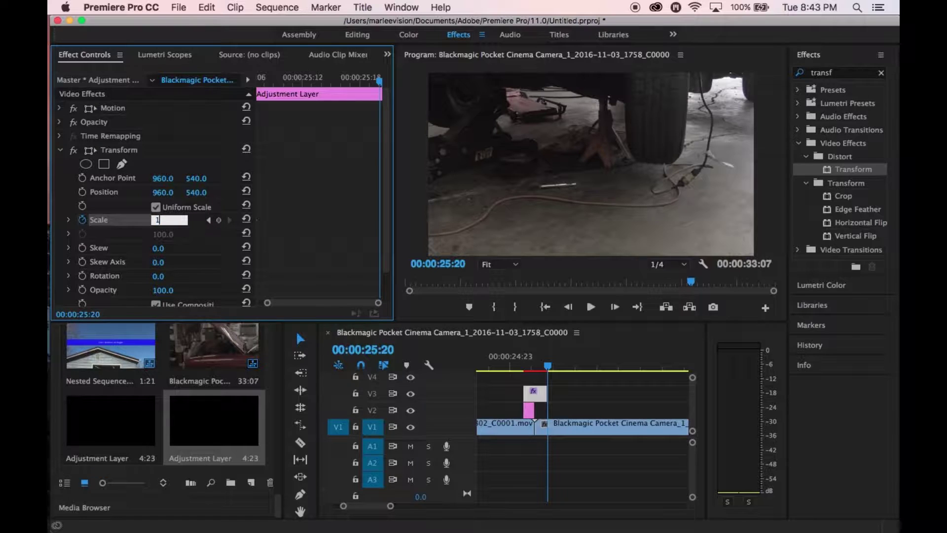
key("Return")
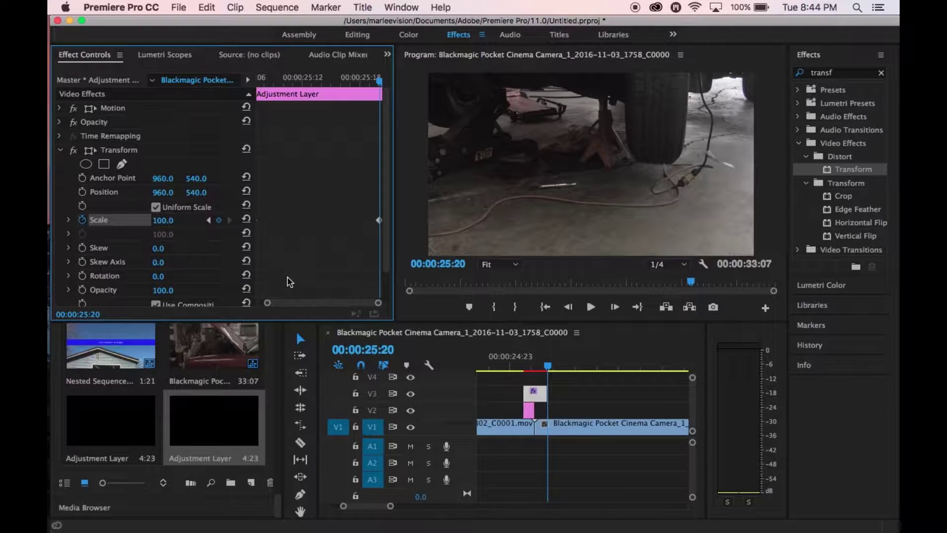
Play back the scale animation, then park the playhead at 25:14
left_click(507, 366)
key("space")
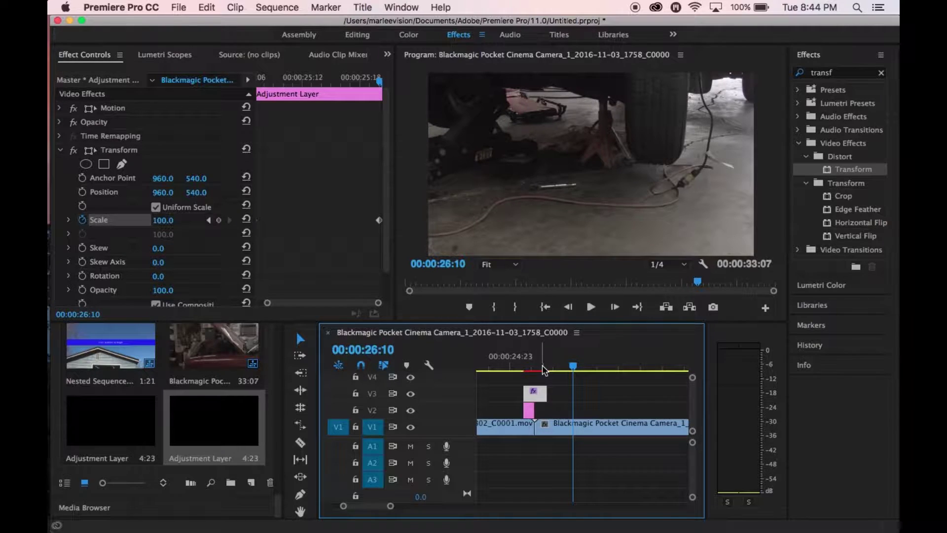
left_click(514, 369)
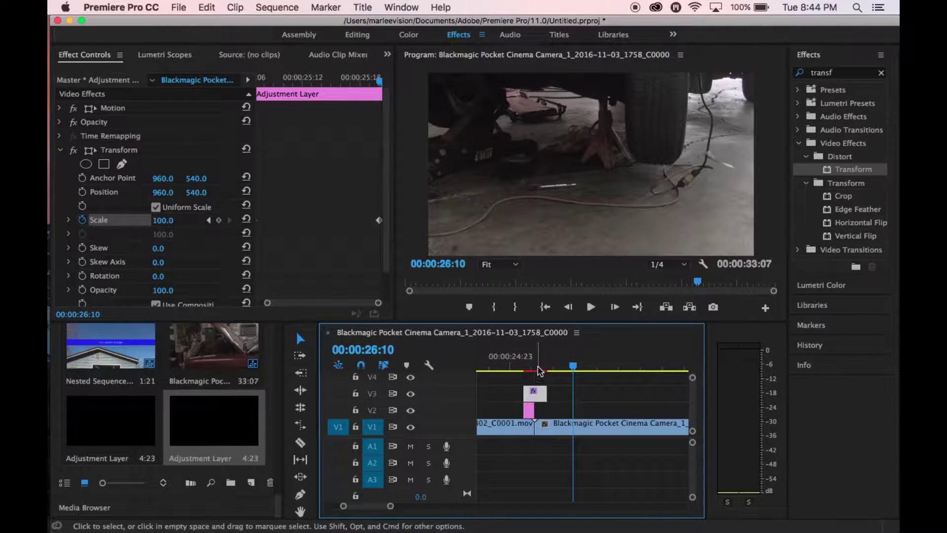
left_click(537, 367)
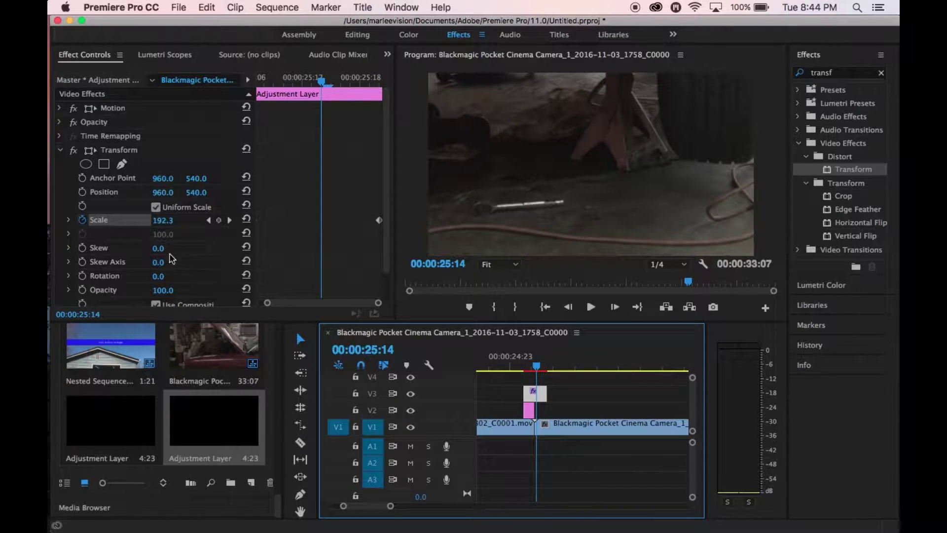
Apply Ease Out to the first Scale keyframe and Ease In to the last one
left_click(69, 220)
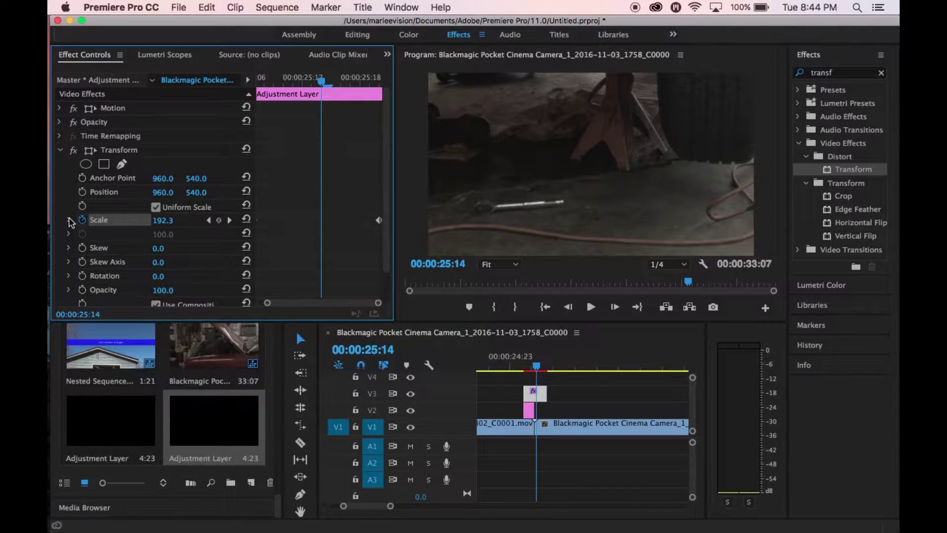
scroll(138, 266, "down", 2)
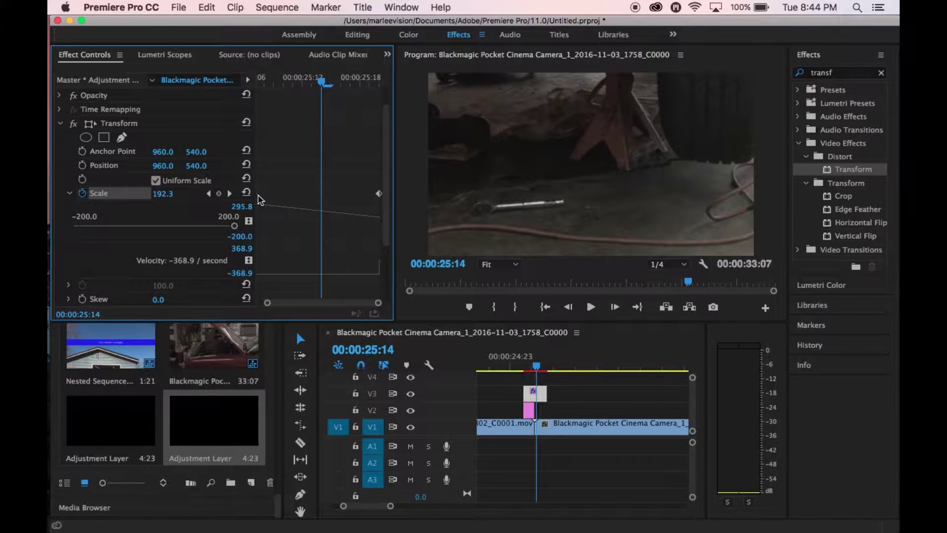
left_click(296, 201)
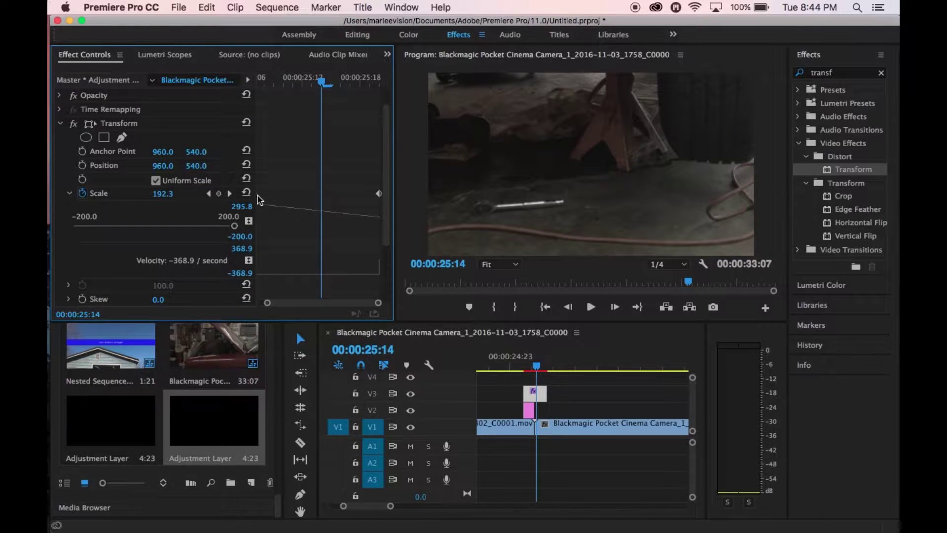
right_click(258, 199)
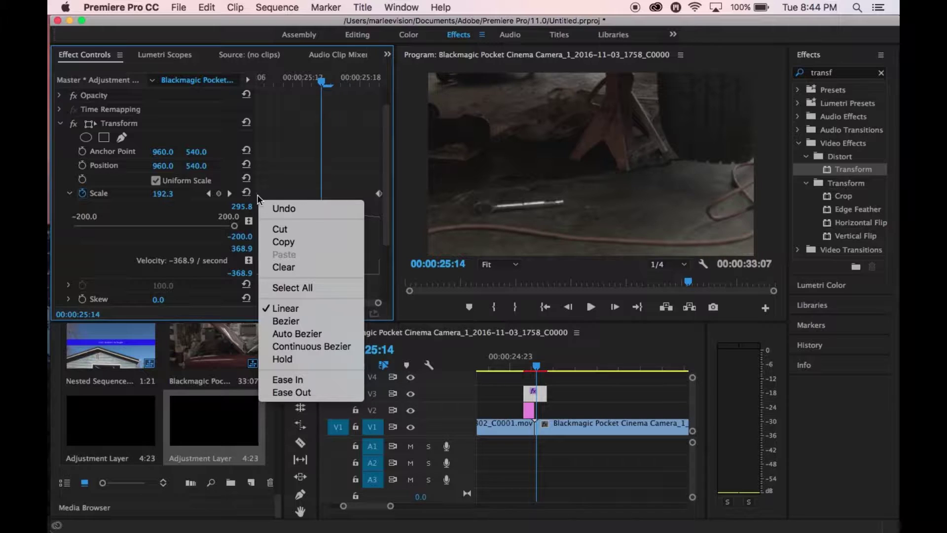
left_click(307, 393)
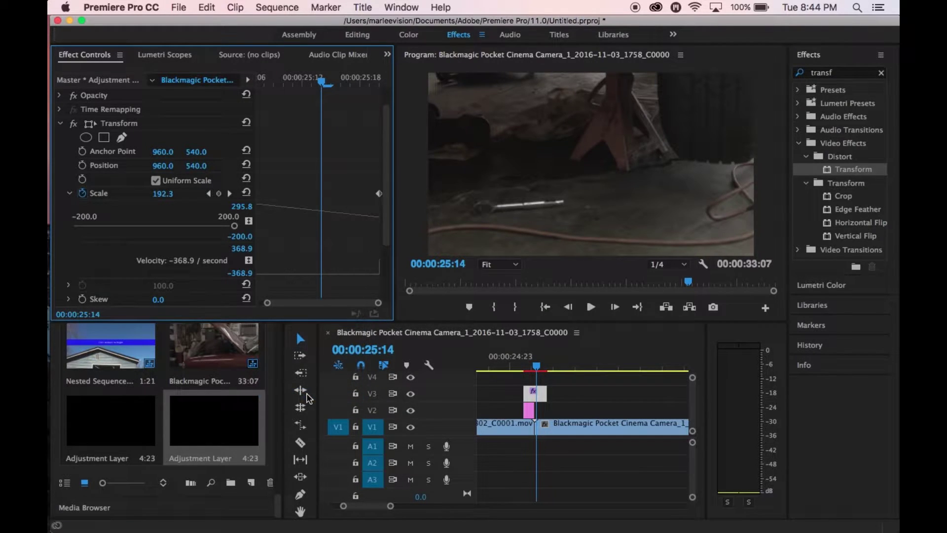
right_click(379, 192)
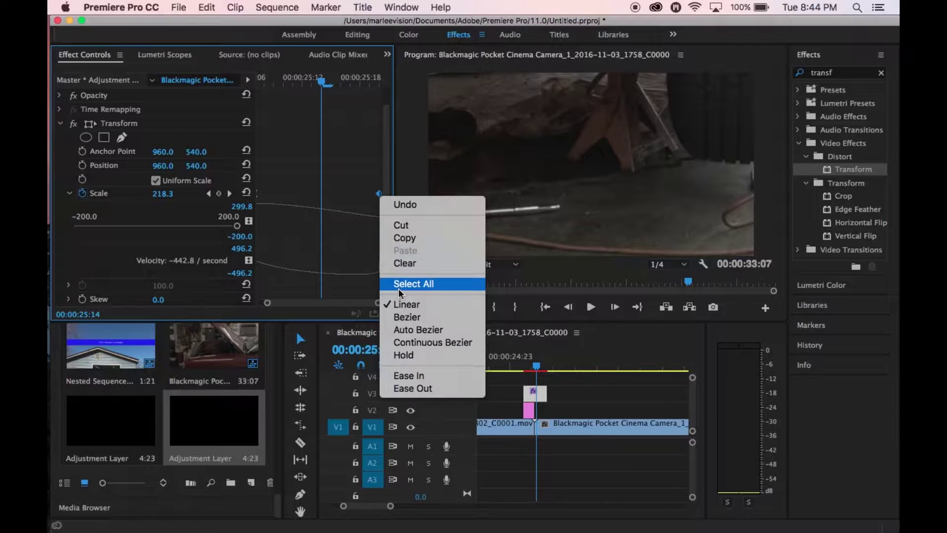
left_click(416, 374)
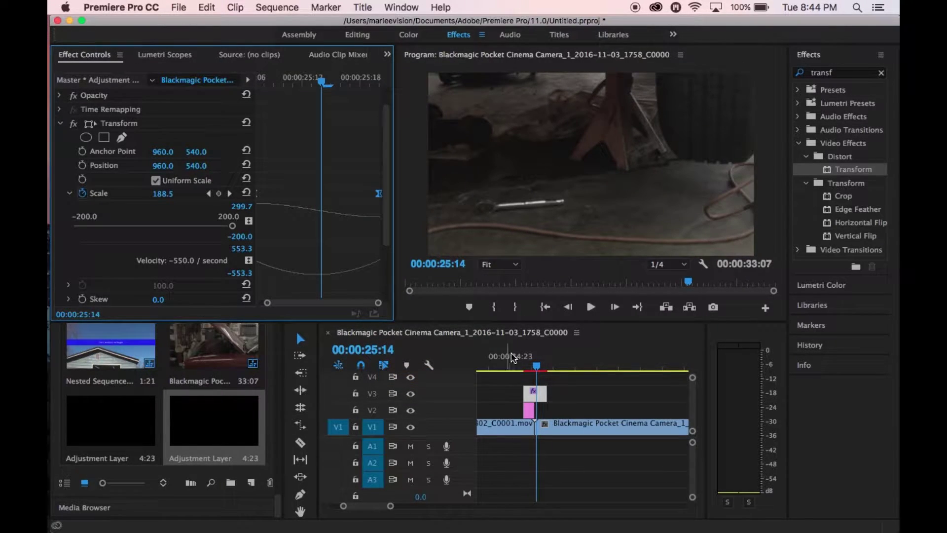
Replay the eased zoom several times from around 24:14, then open QuickTime Player's Dock menu
left_click(520, 368)
key("space")
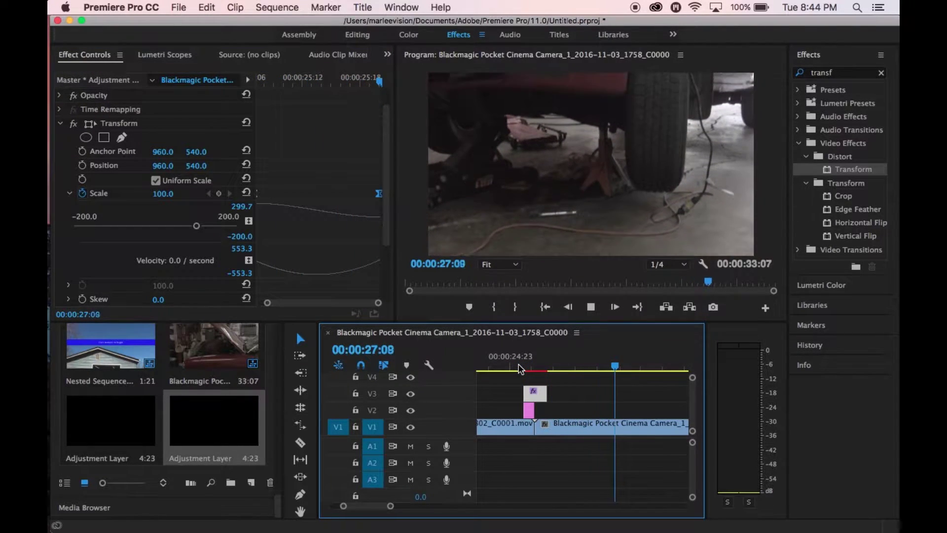
left_click(508, 366)
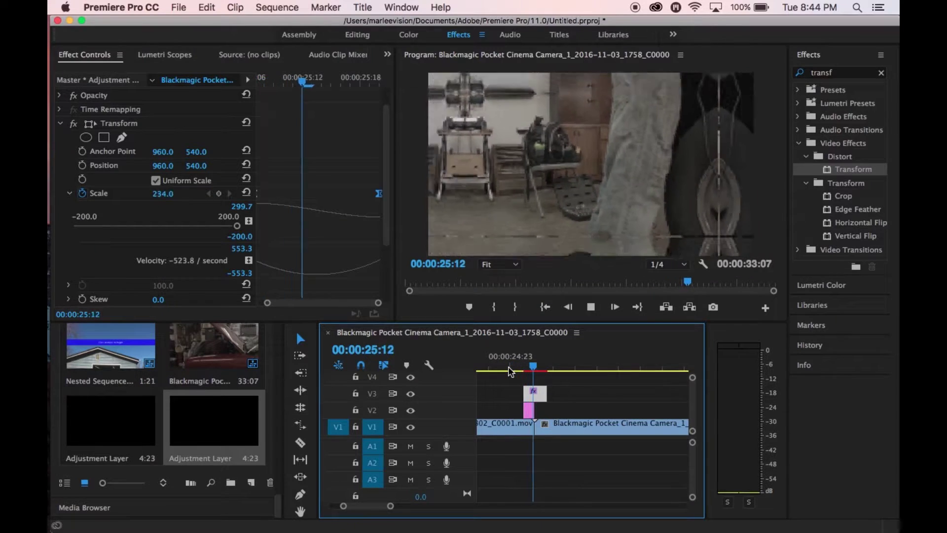
key("space")
left_click(494, 367)
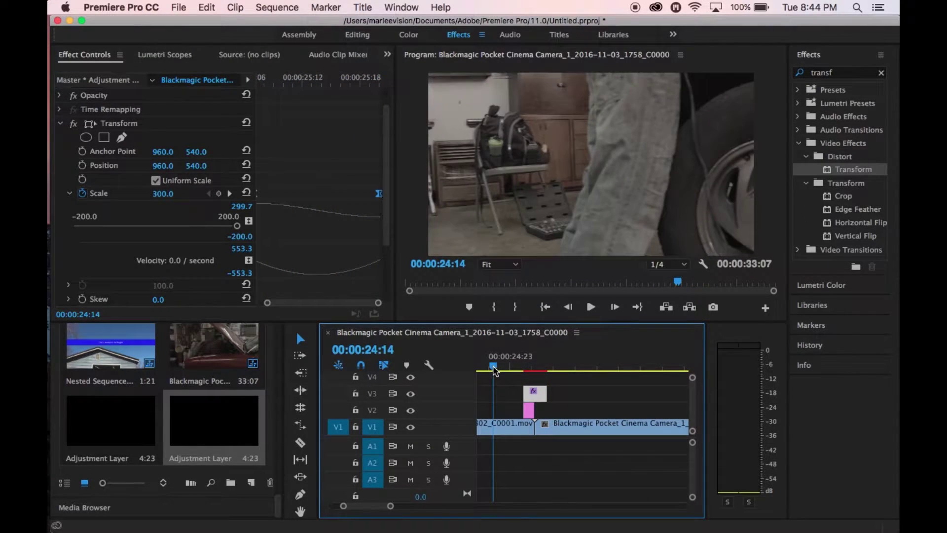
key("space")
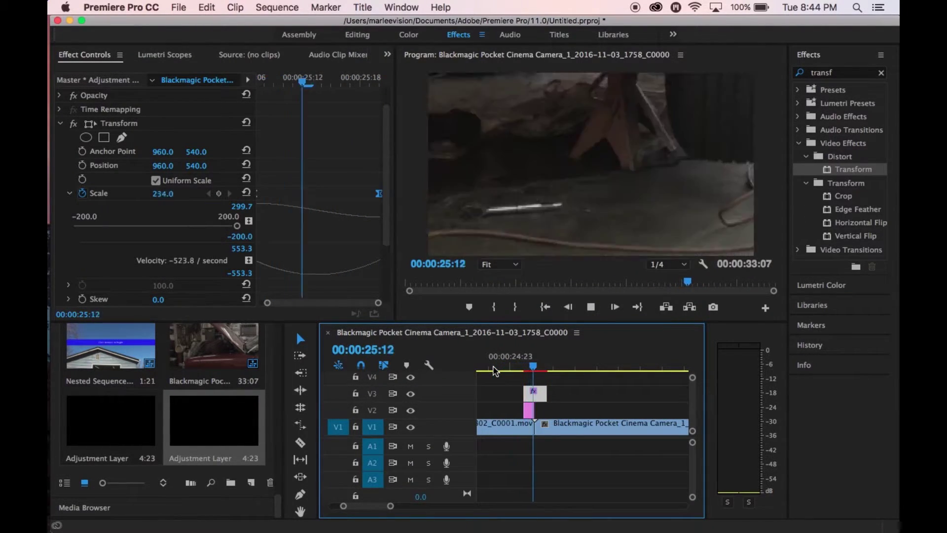
key("space")
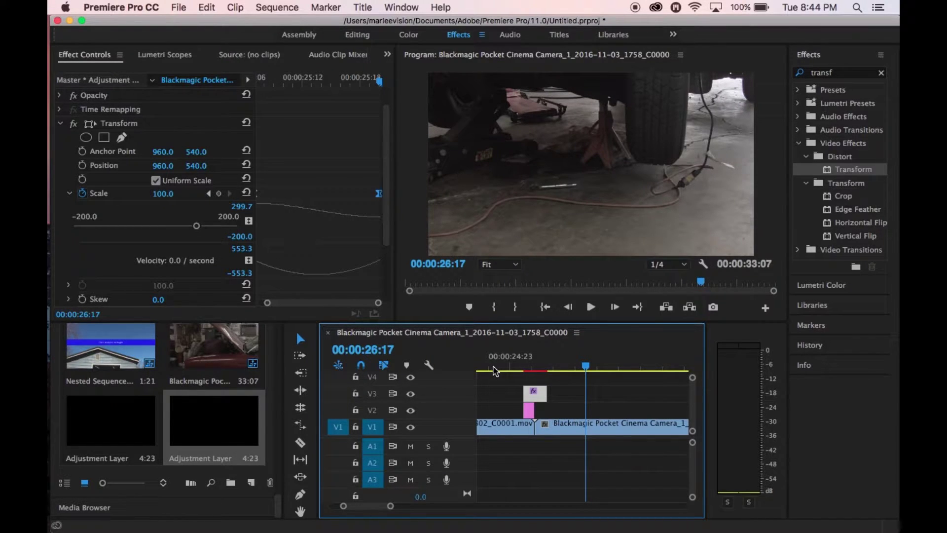
left_click(494, 368)
key("space")
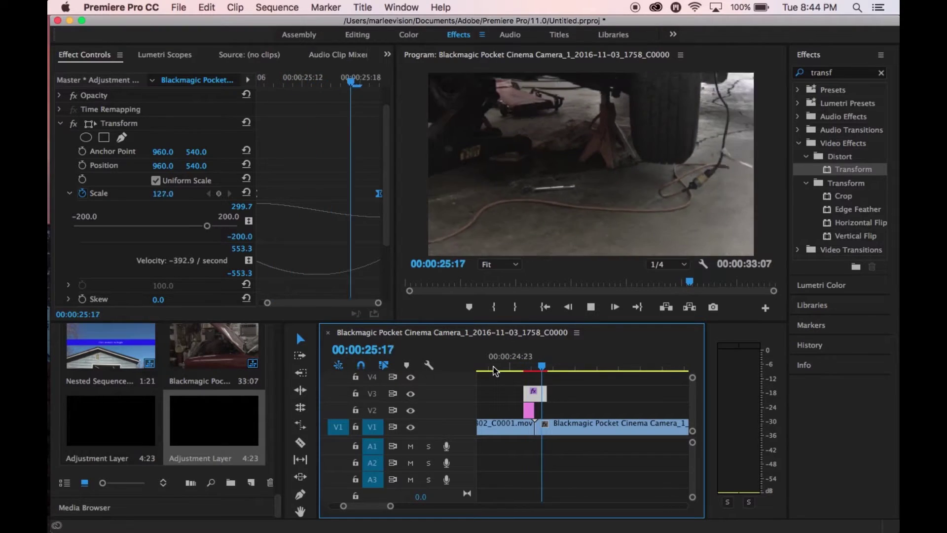
key("space")
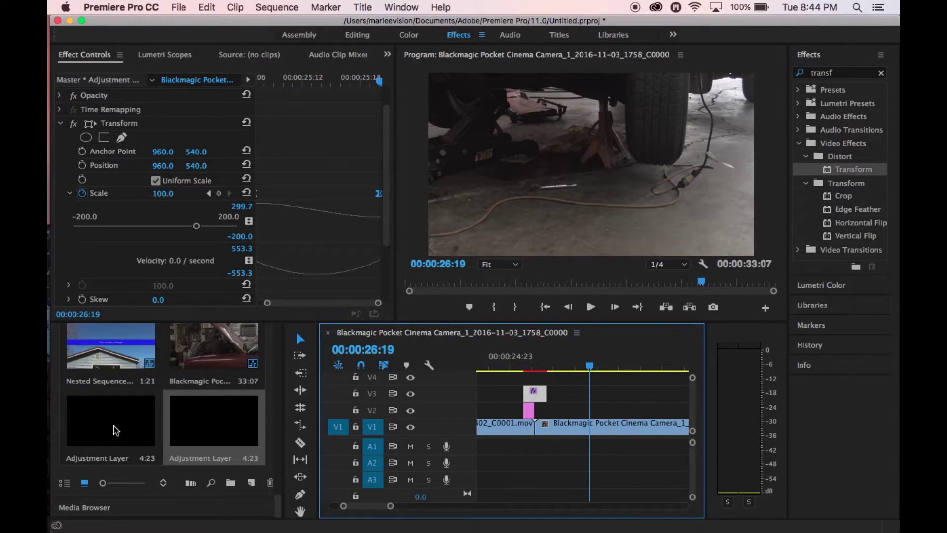
mouse_move(49, 434)
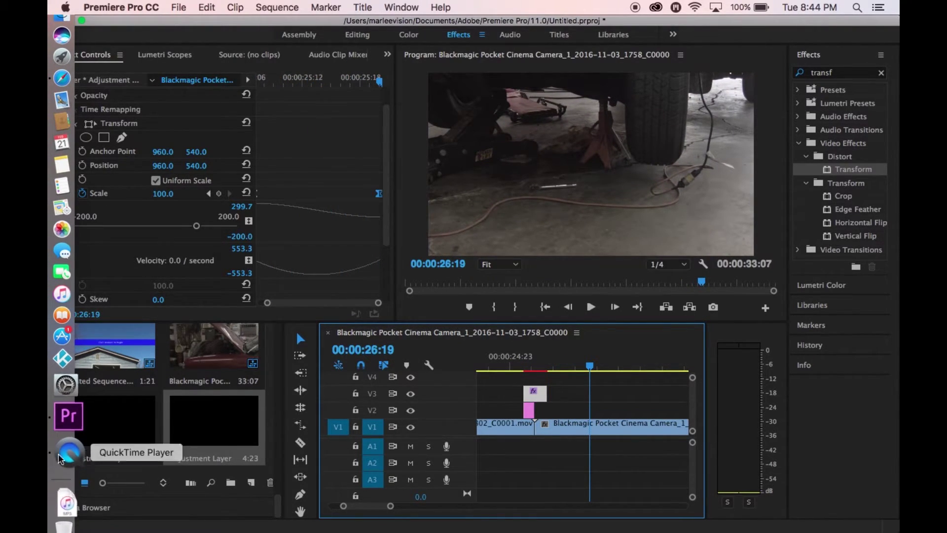
right_click(66, 451)
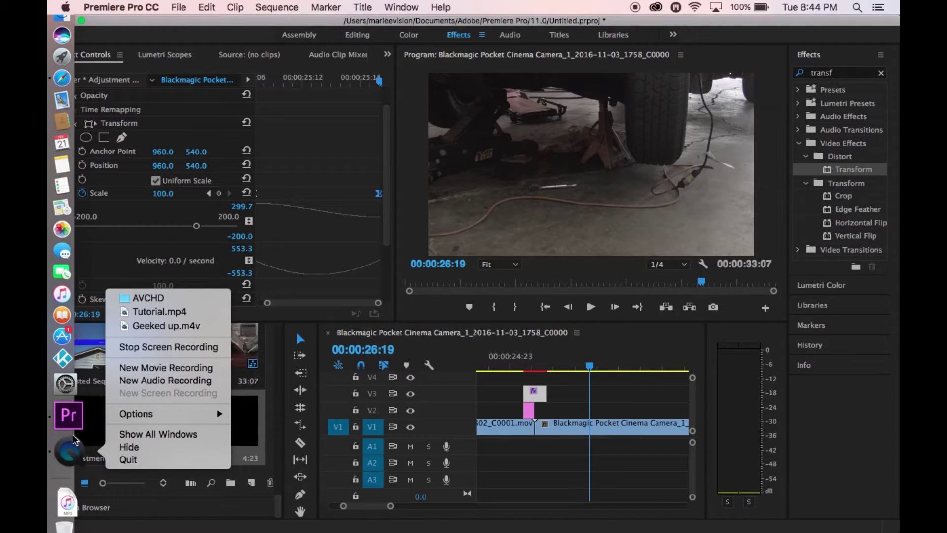